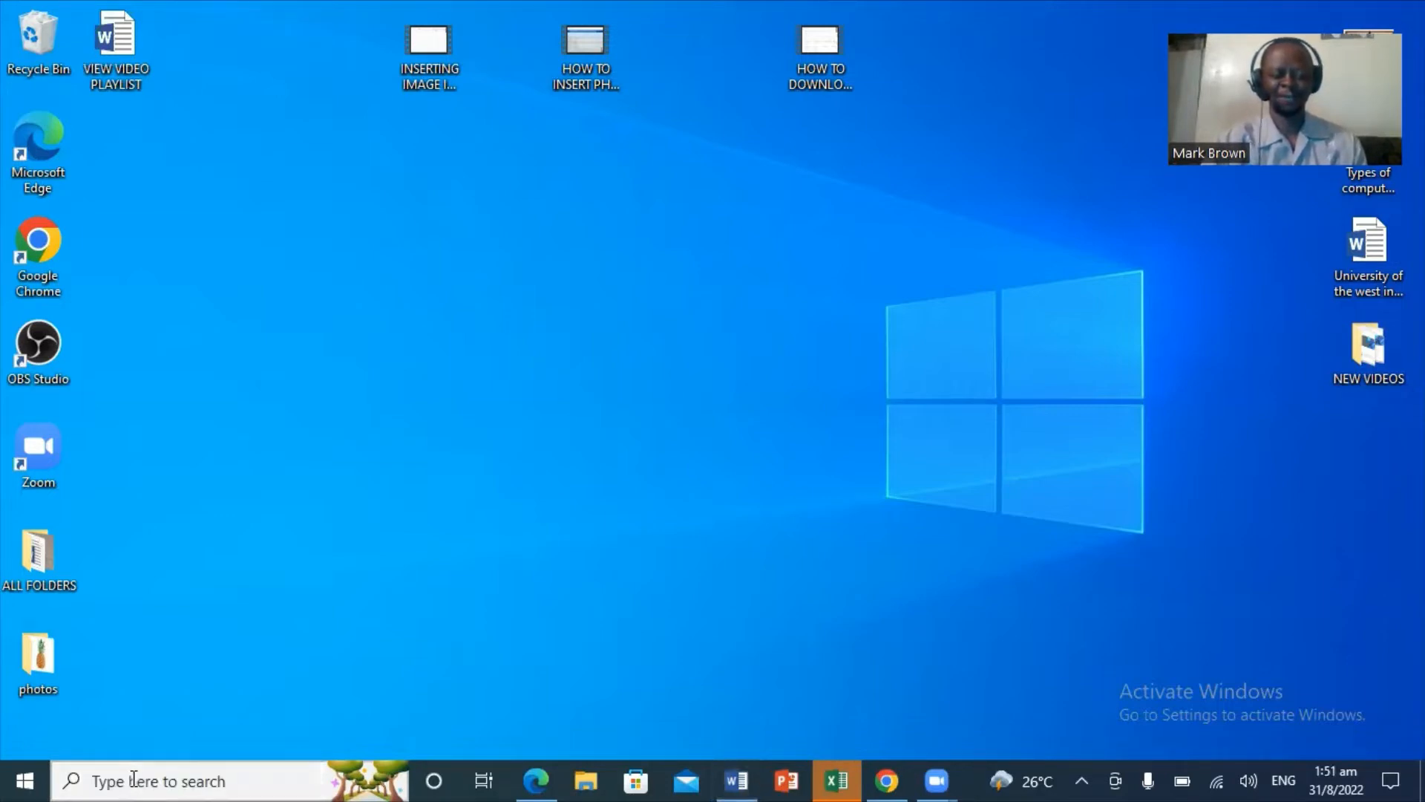
# - Find and open the Math Input Panel, switch to the blank Word document, and reposition the panel over it
pyautogui.click(133, 779)
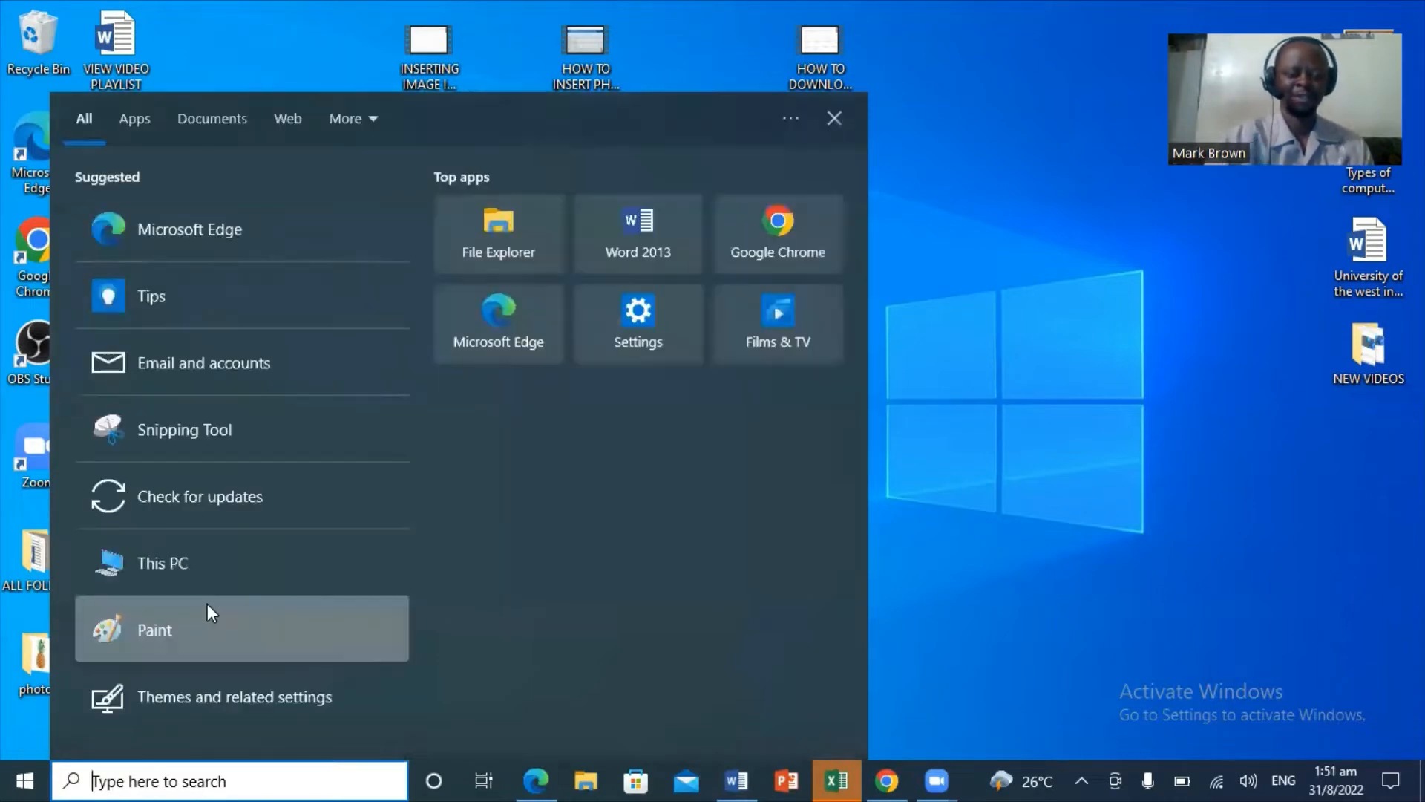
pyautogui.write('M')
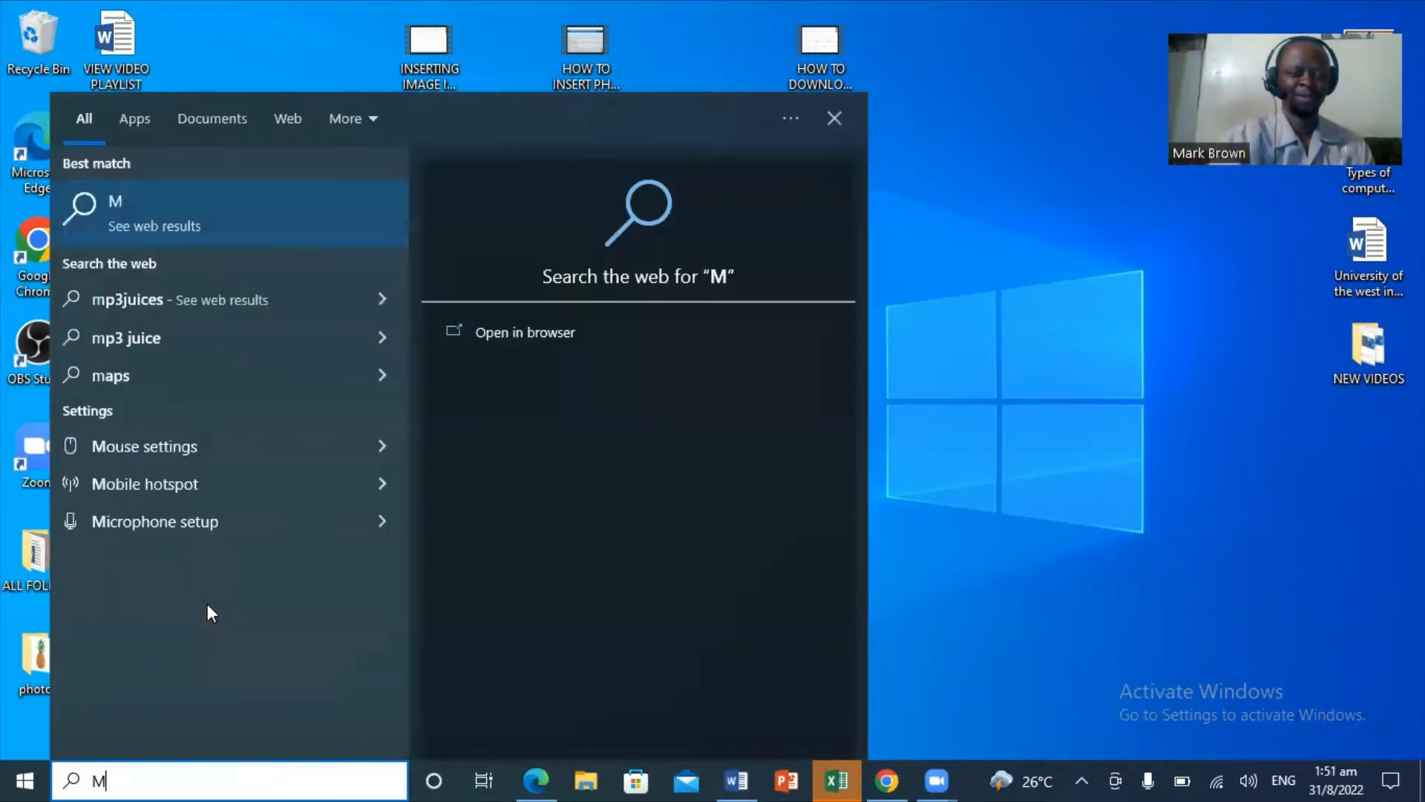
pyautogui.write('AT')
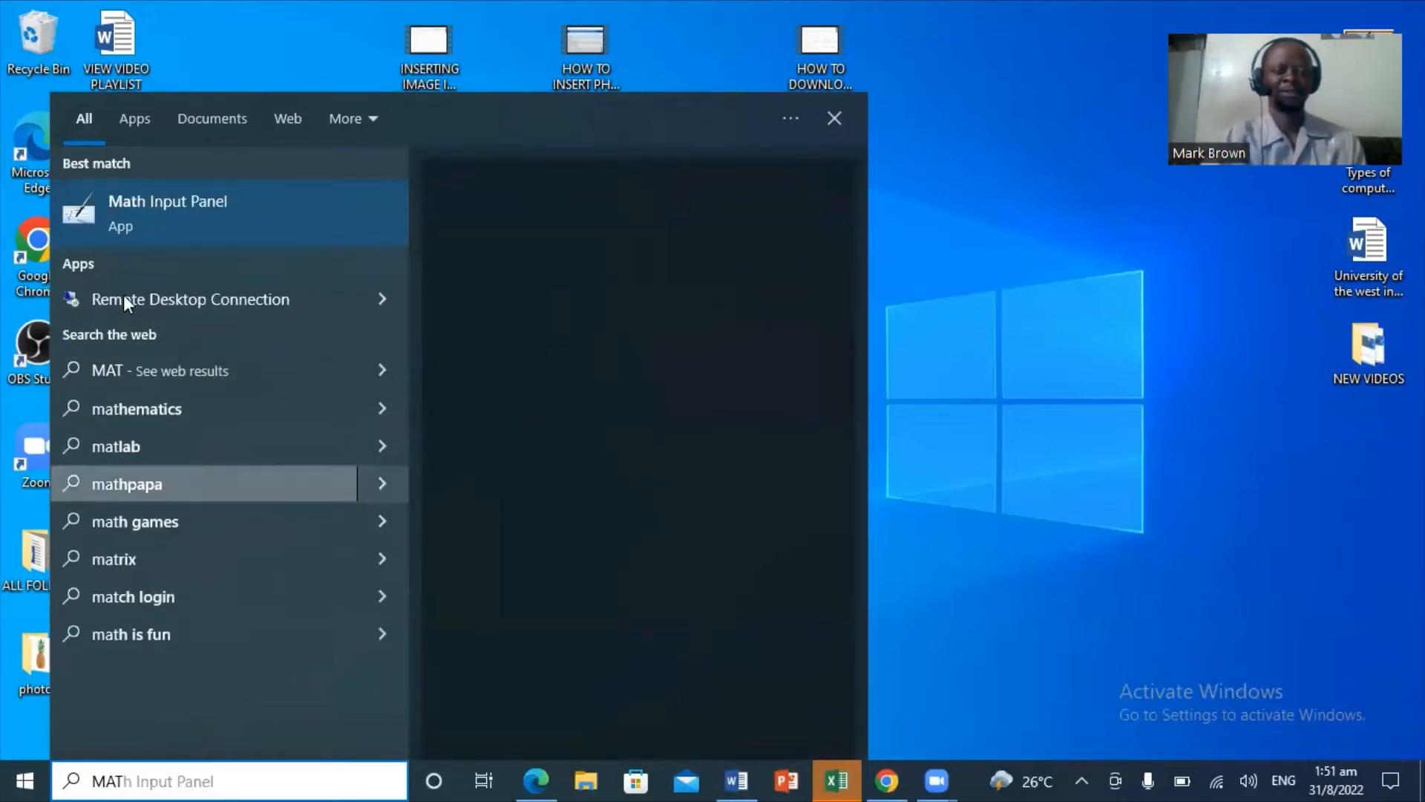
pyautogui.click(199, 211)
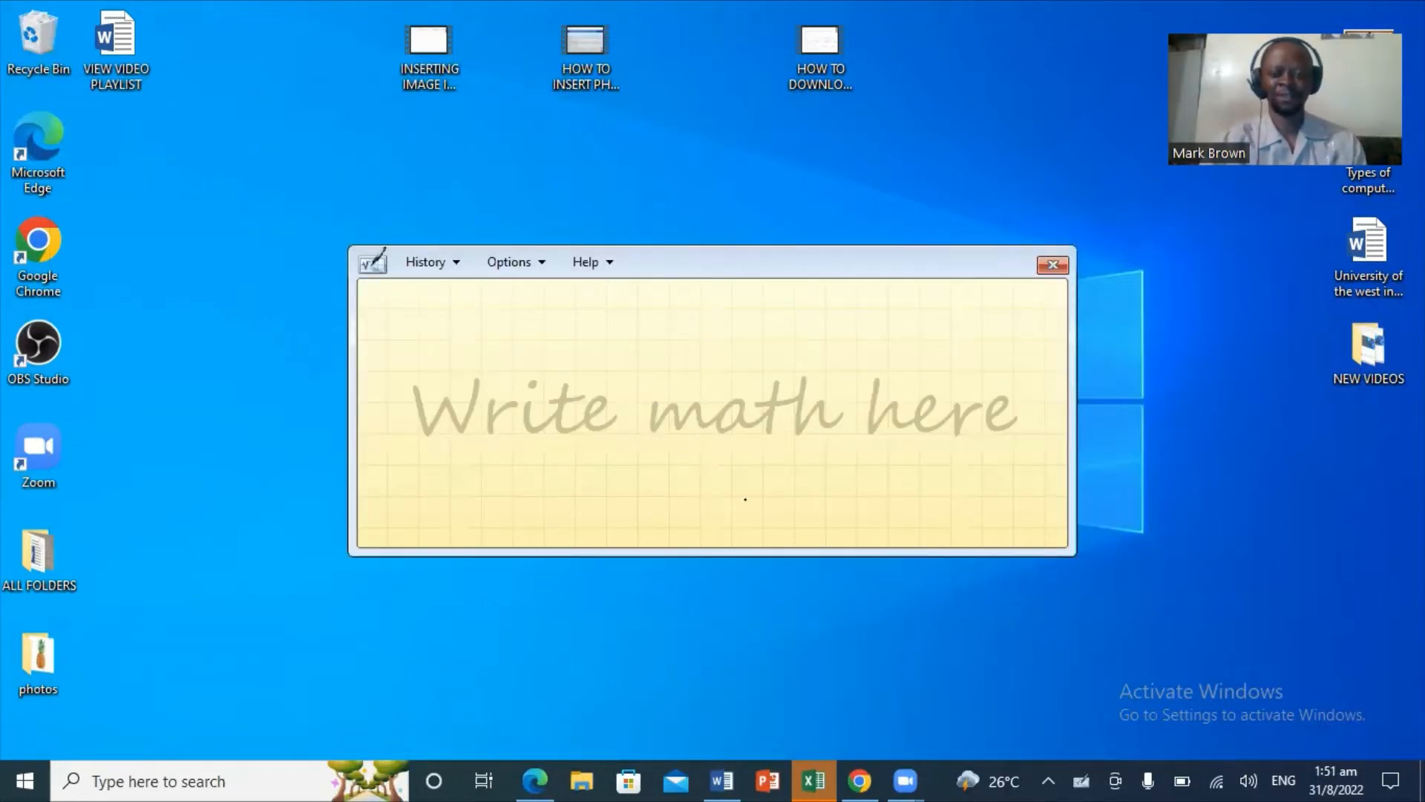
pyautogui.click(722, 780)
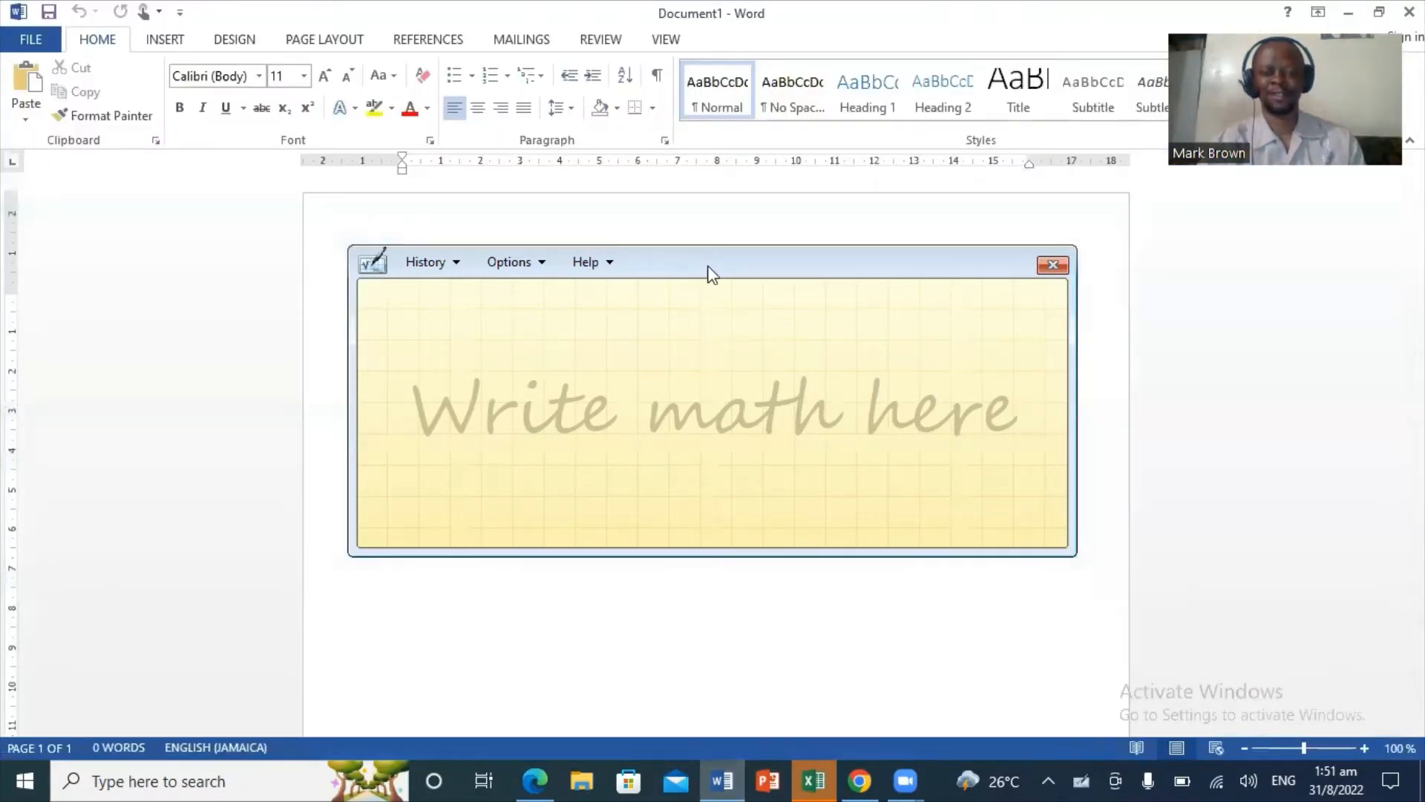
pyautogui.moveTo(709, 273); pyautogui.dragTo(433, 236)
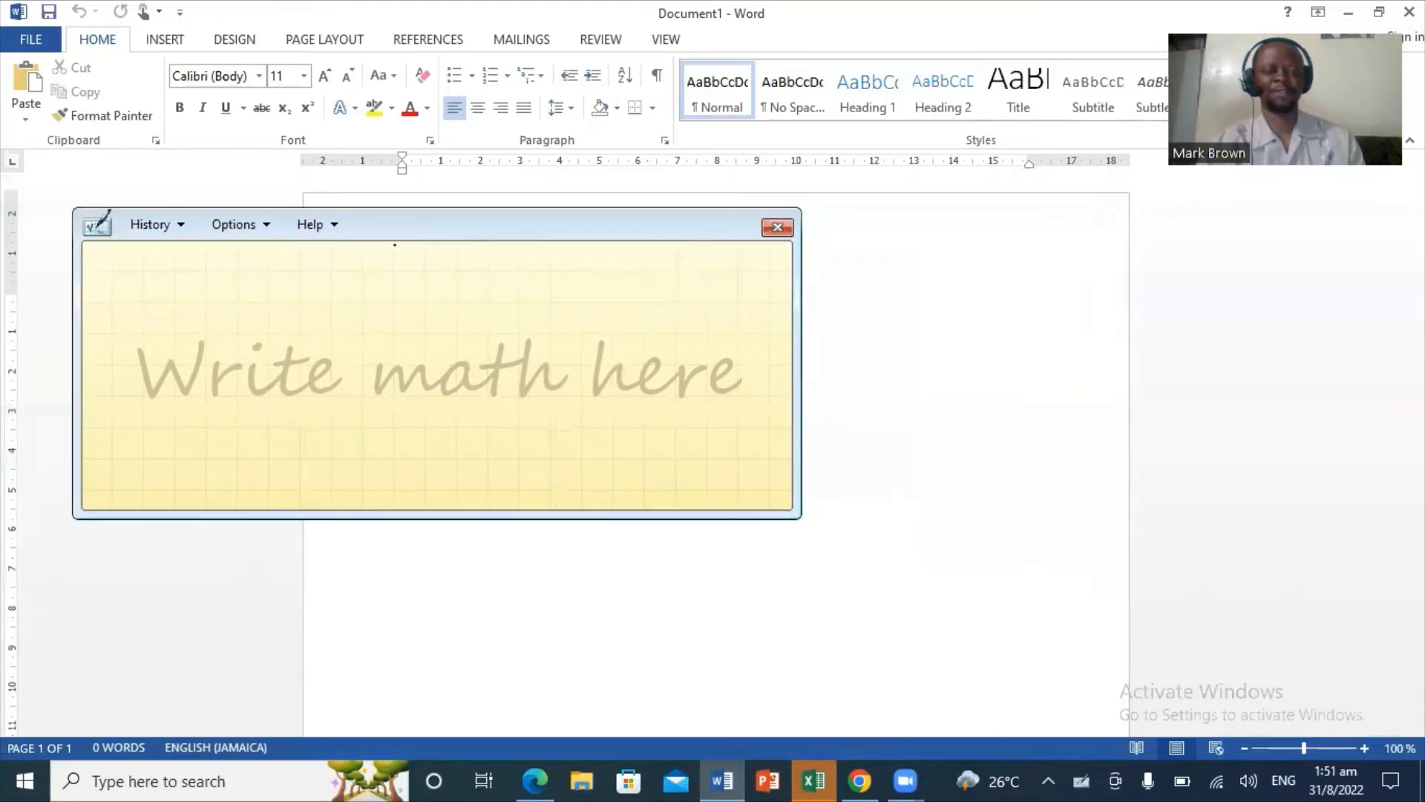
pyautogui.click(180, 233)
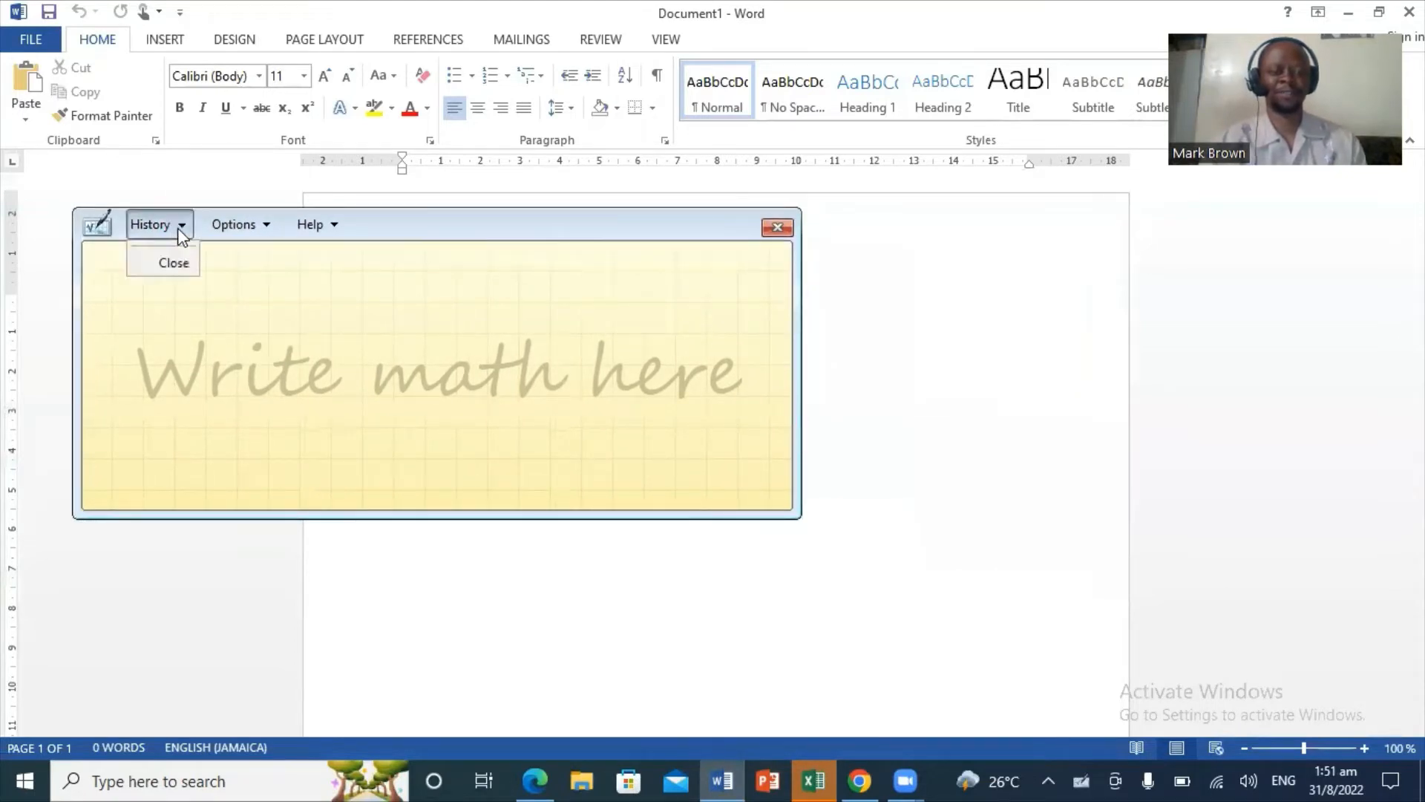
pyautogui.click(268, 227)
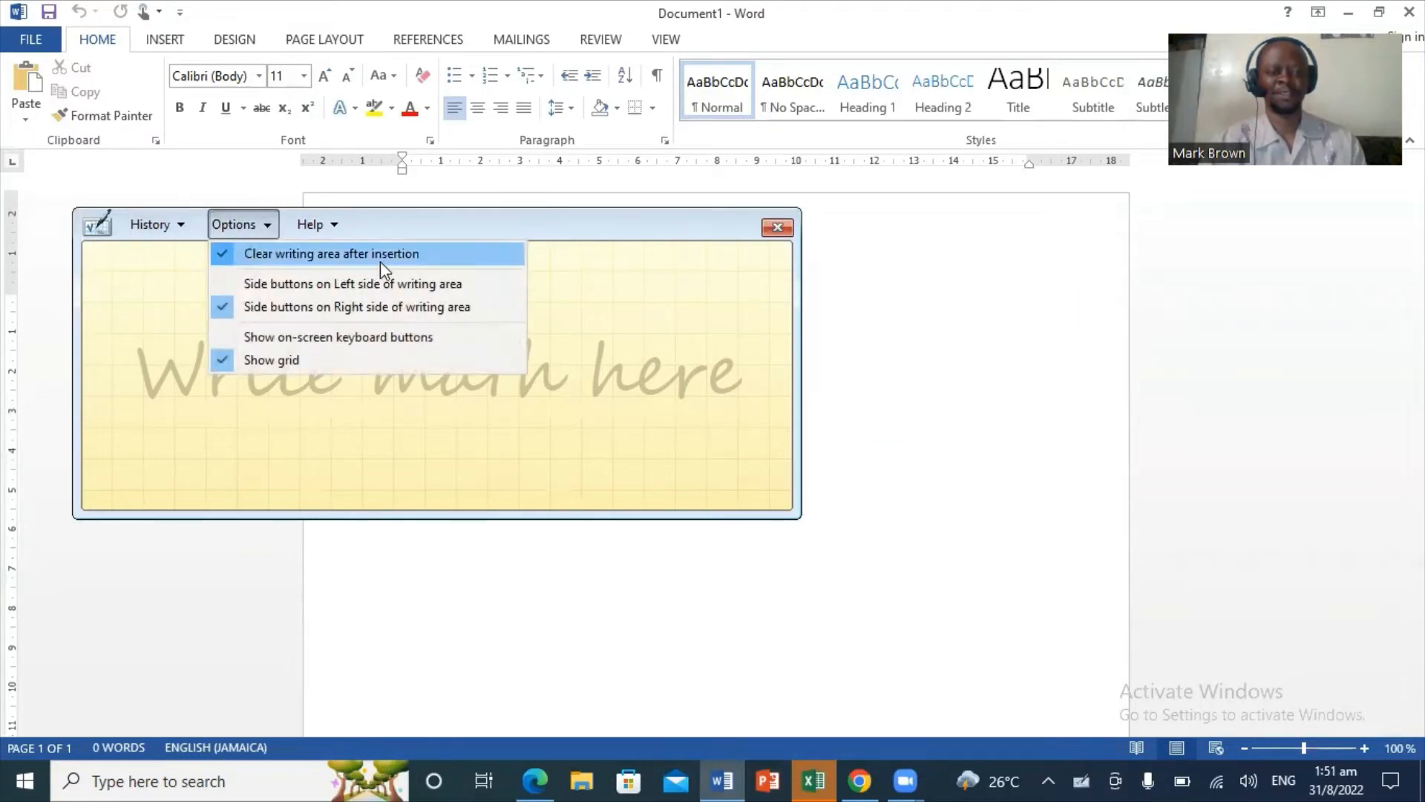
pyautogui.click(592, 283)
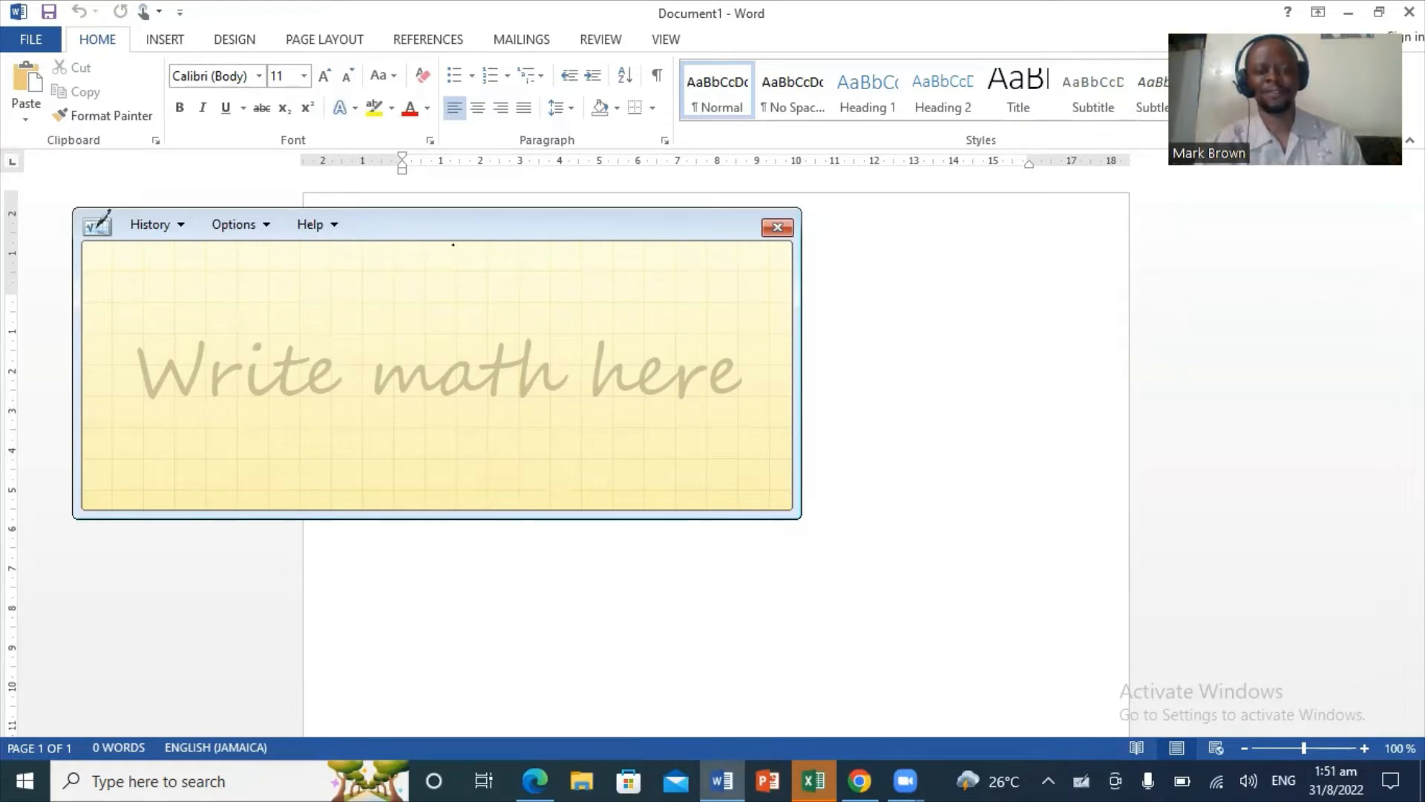
# - Handwrite the sum 1/2 + 1/2 with stacked fractions in the Math Input Panel and insert it into the document
pyautogui.moveTo(453, 233); pyautogui.dragTo(448, 238)
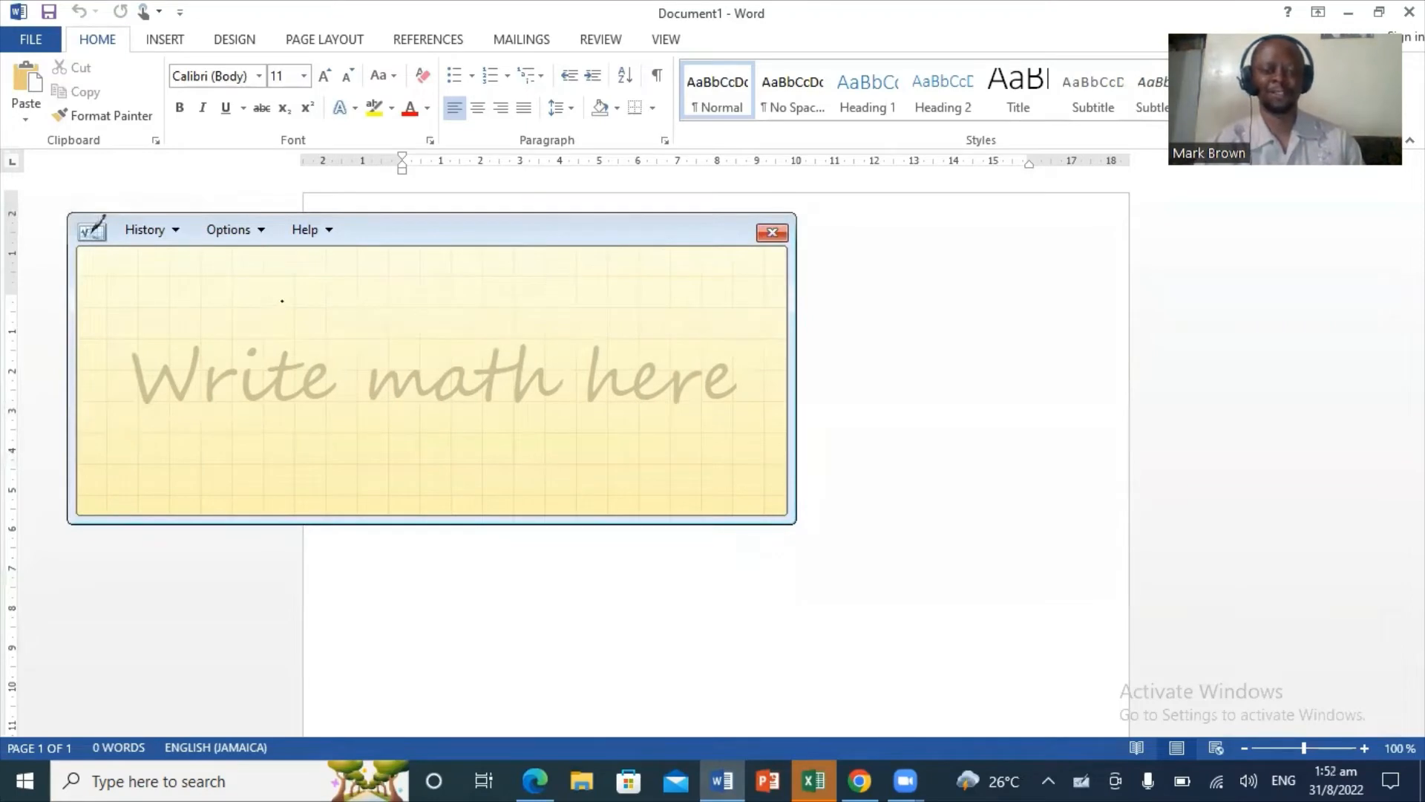
pyautogui.moveTo(413, 242); pyautogui.dragTo(658, 31)
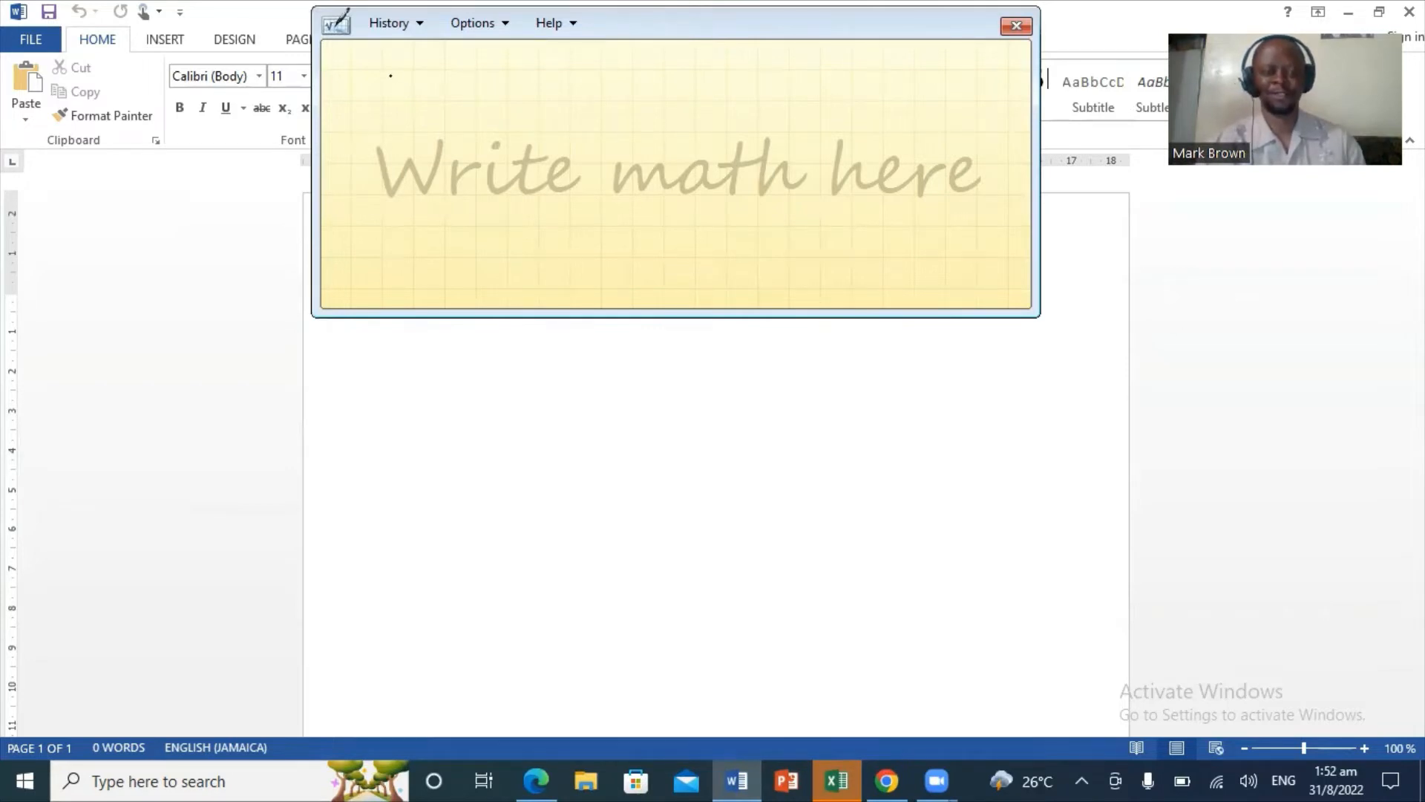
pyautogui.moveTo(390, 74); pyautogui.dragTo(389, 121)
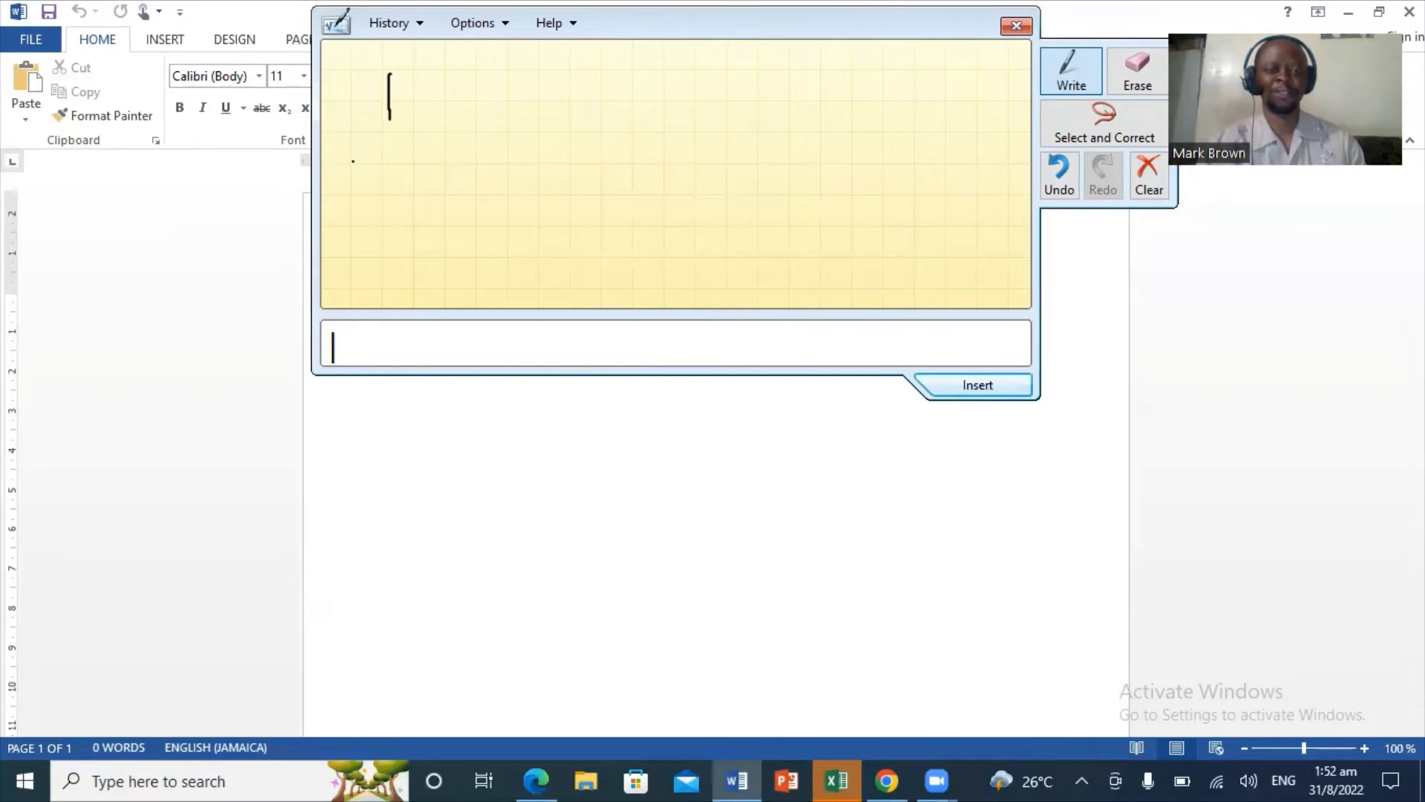
pyautogui.moveTo(354, 155)
pyautogui.mouseDown()
pyautogui.moveTo(439, 152)
pyautogui.moveTo(364, 221)
pyautogui.moveTo(412, 221)
pyautogui.mouseUp()
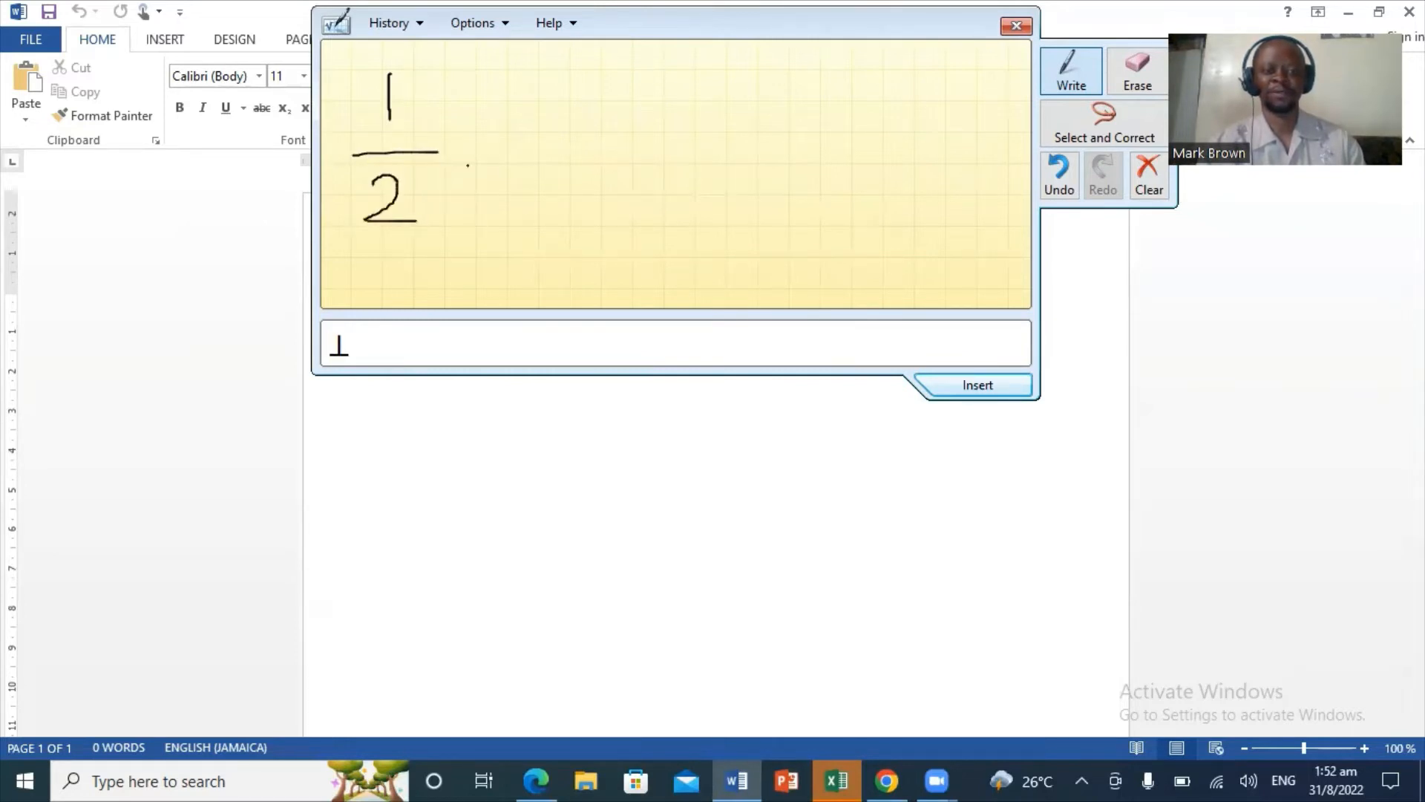
pyautogui.moveTo(504, 167); pyautogui.dragTo(540, 159)
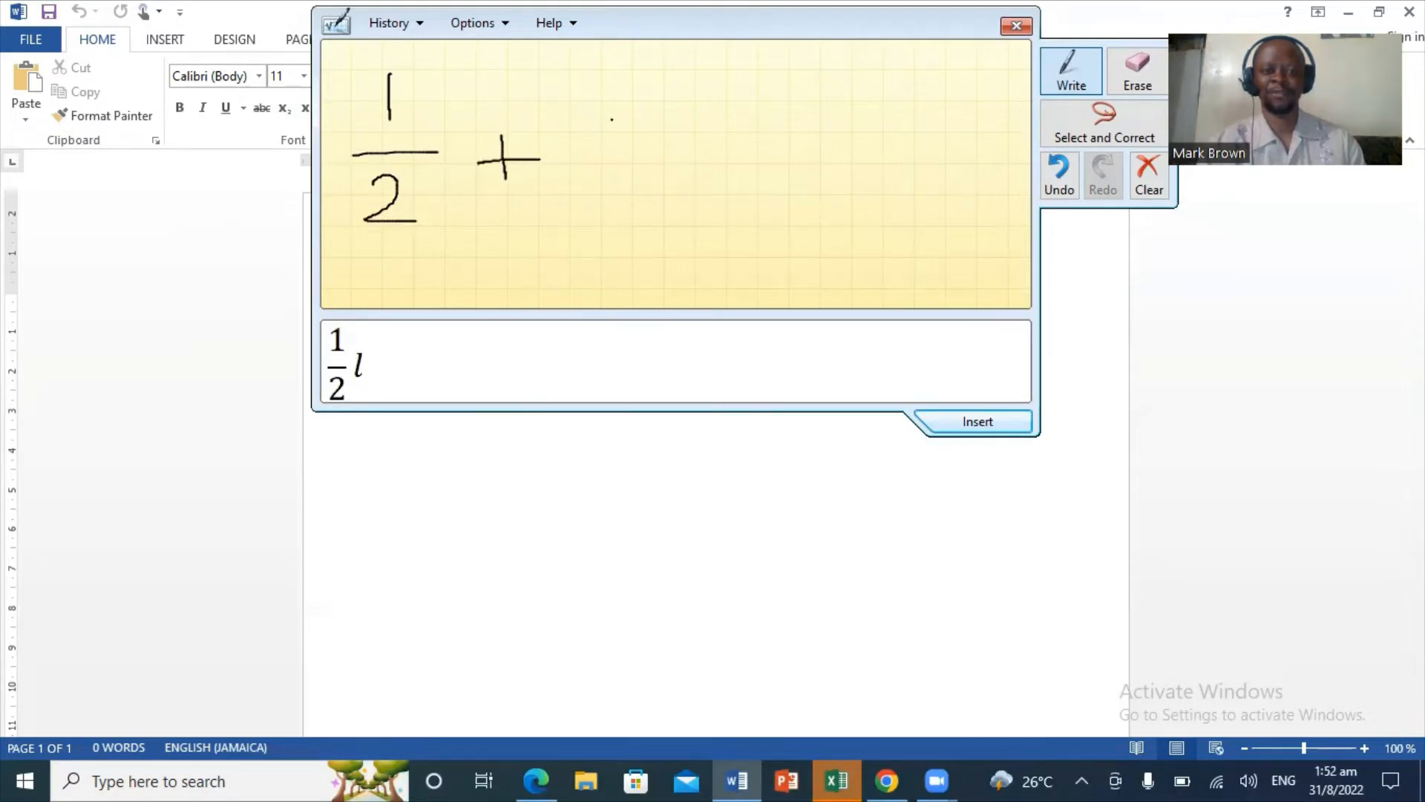
pyautogui.moveTo(616, 99)
pyautogui.mouseDown()
pyautogui.moveTo(650, 156)
pyautogui.moveTo(597, 200)
pyautogui.moveTo(647, 203)
pyautogui.mouseUp()
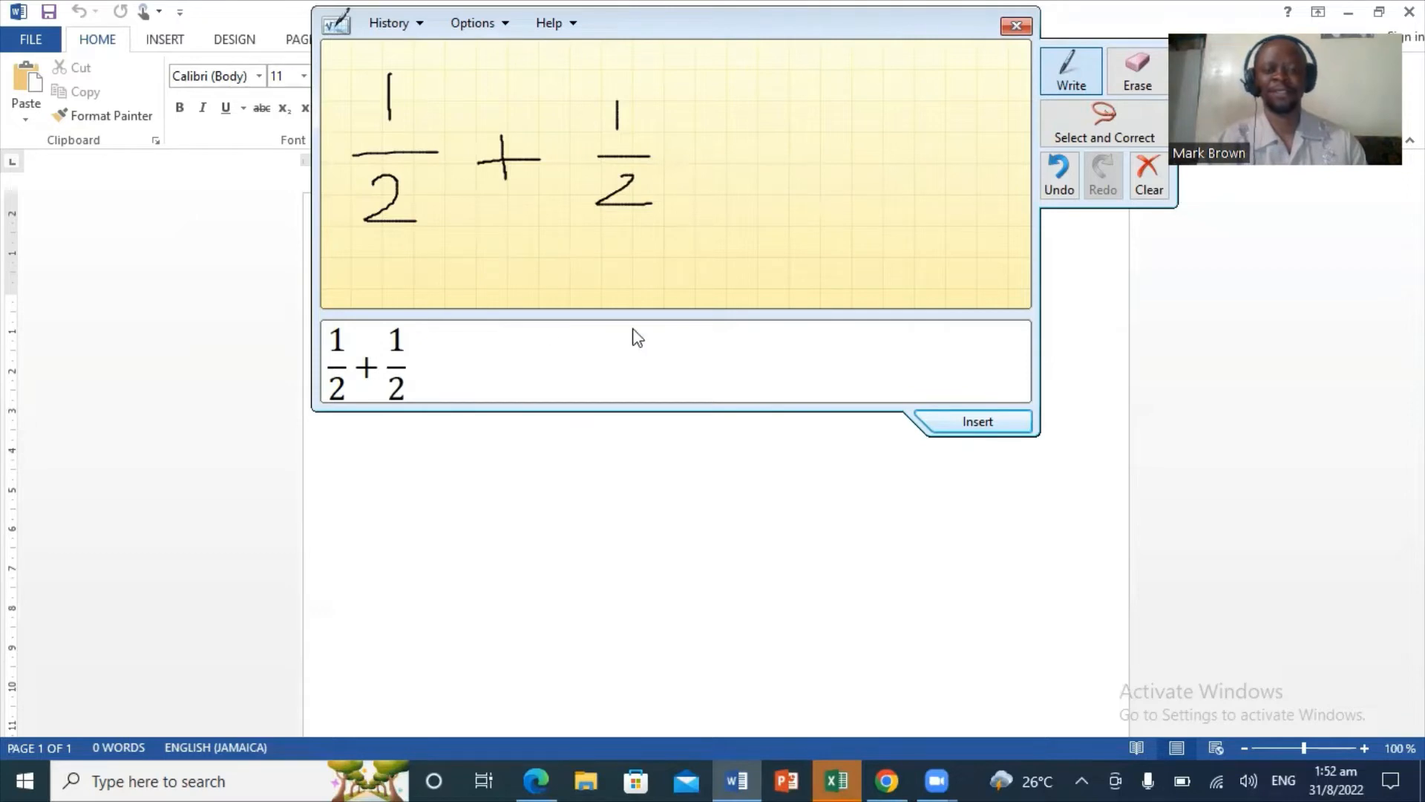
pyautogui.click(958, 414)
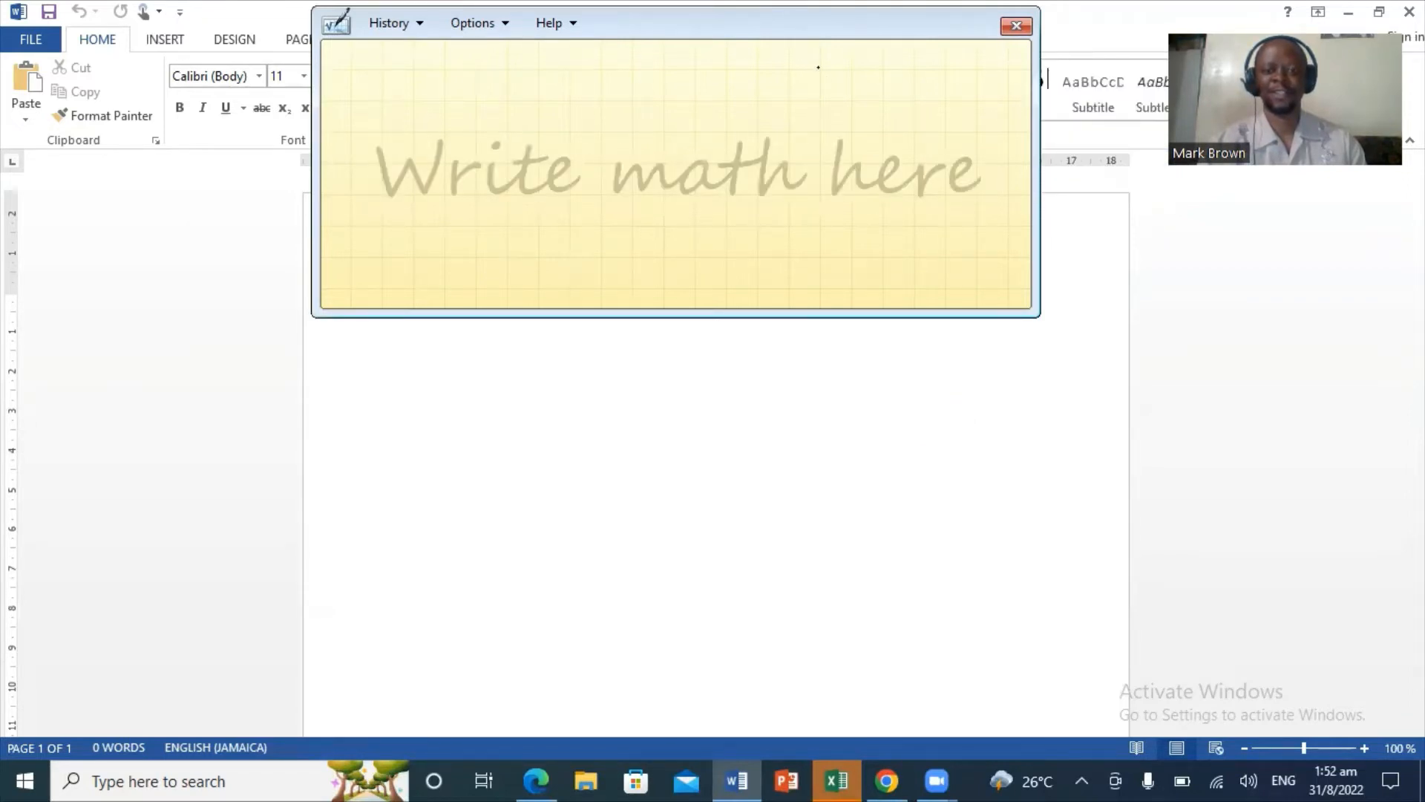
# - With the Math Input Panel moved aside, turn off italic in the inserted equation and set its justification to Left
pyautogui.moveTo(798, 29); pyautogui.dragTo(1336, 126)
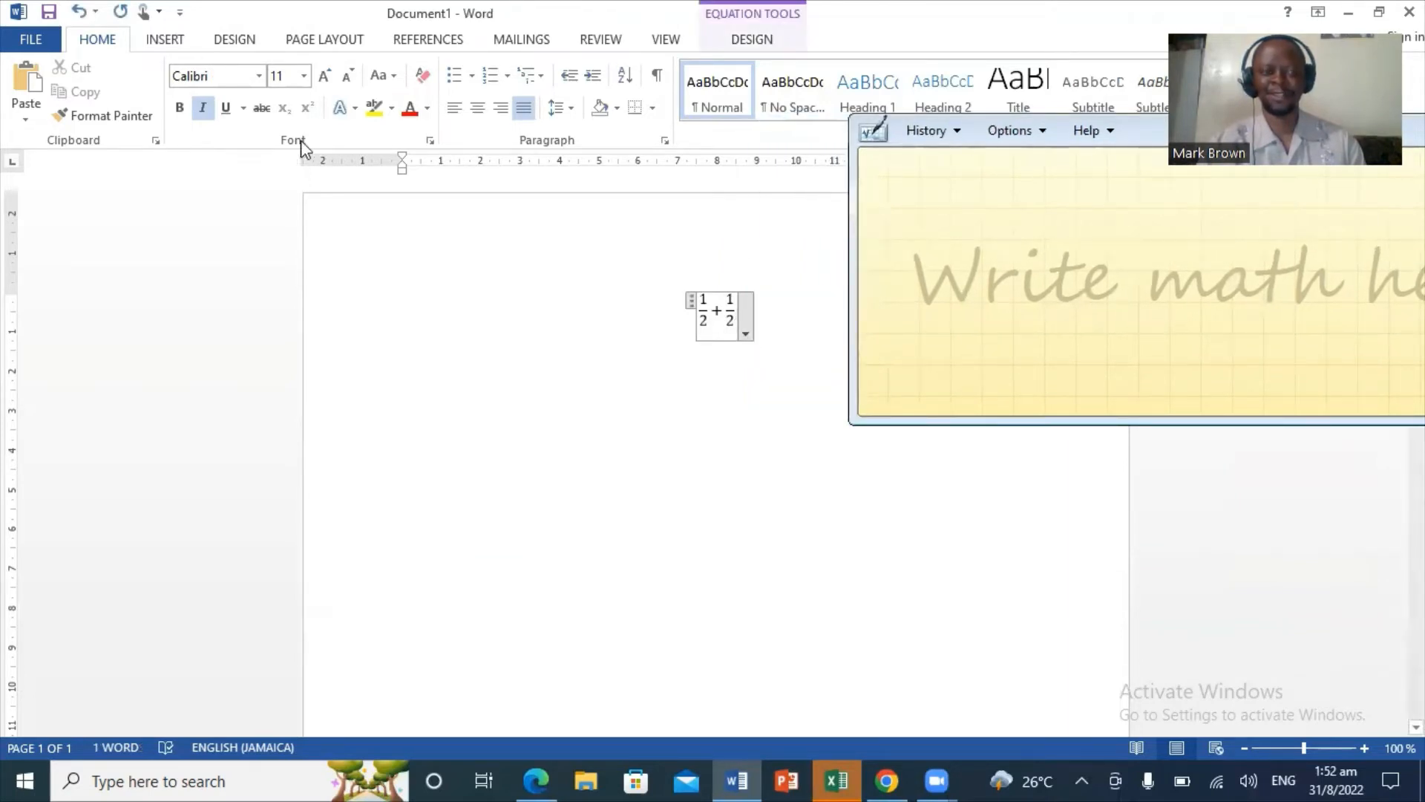
pyautogui.click(204, 109)
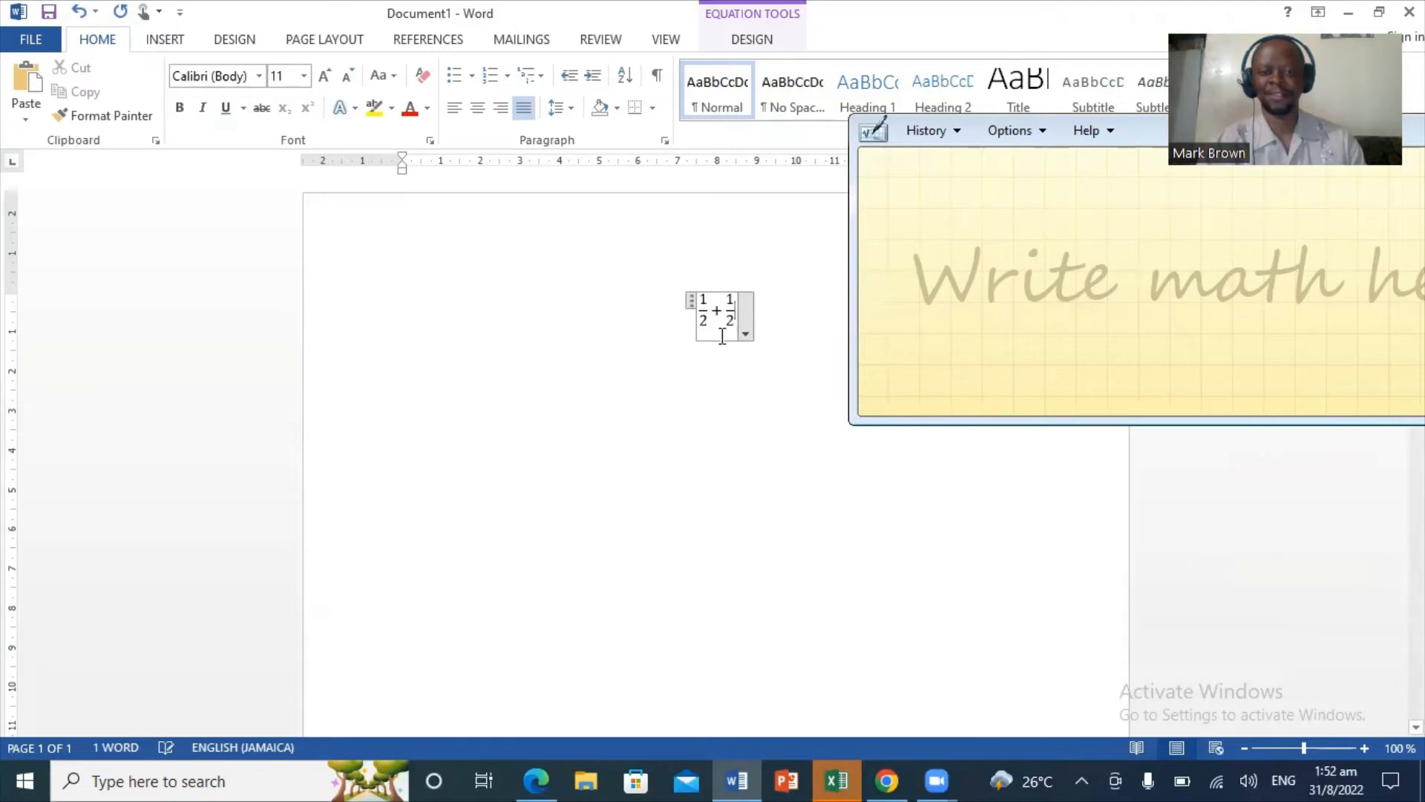
pyautogui.click(745, 335)
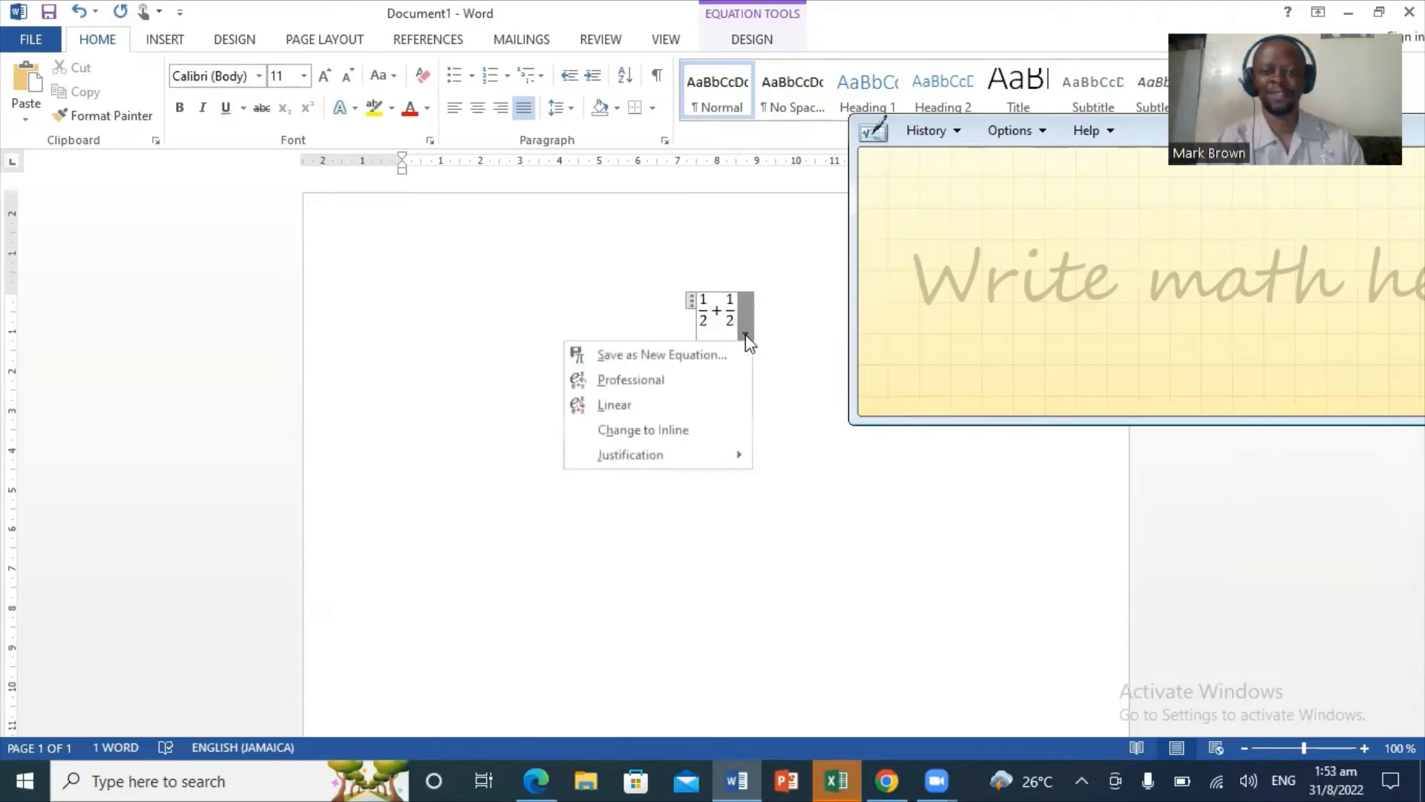
pyautogui.moveTo(692, 455)
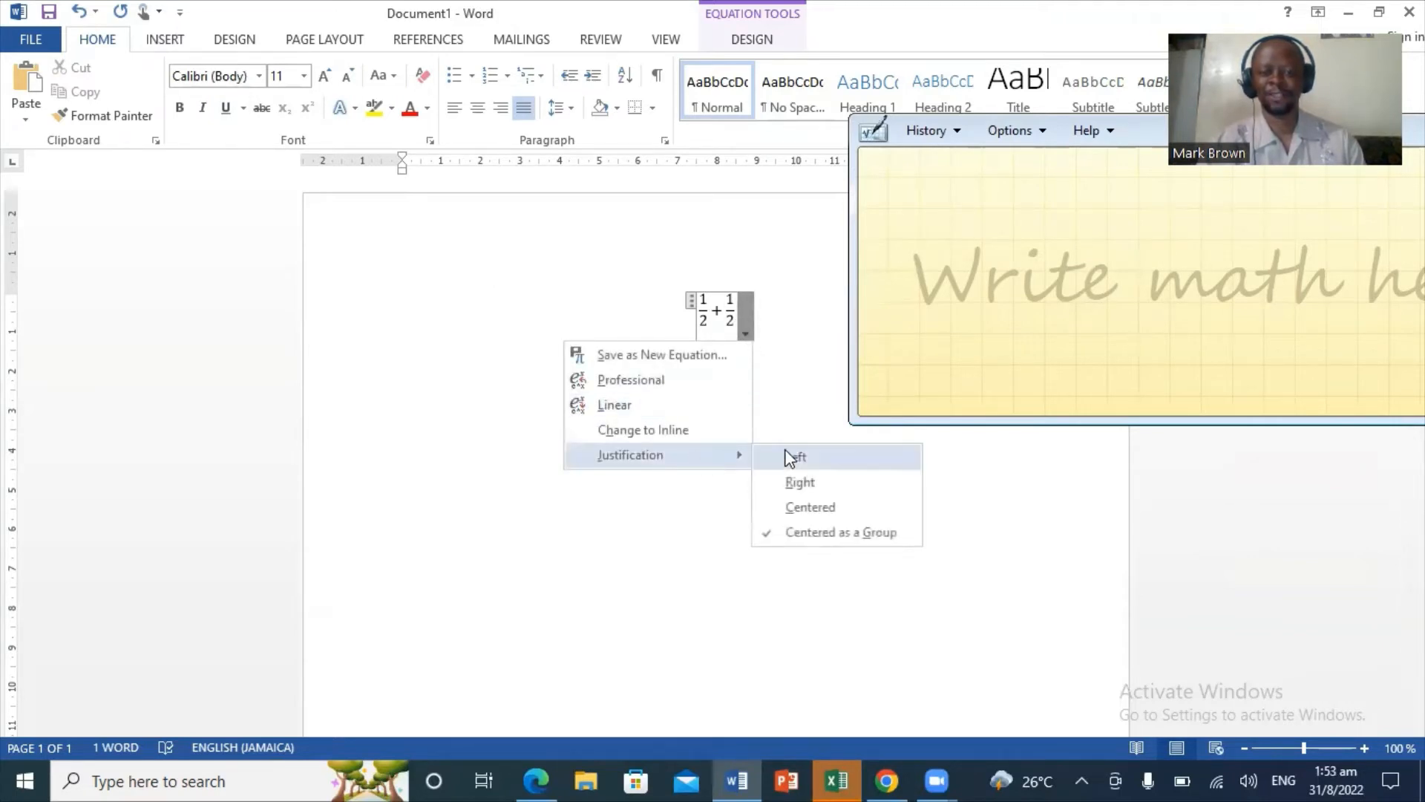
pyautogui.click(809, 456)
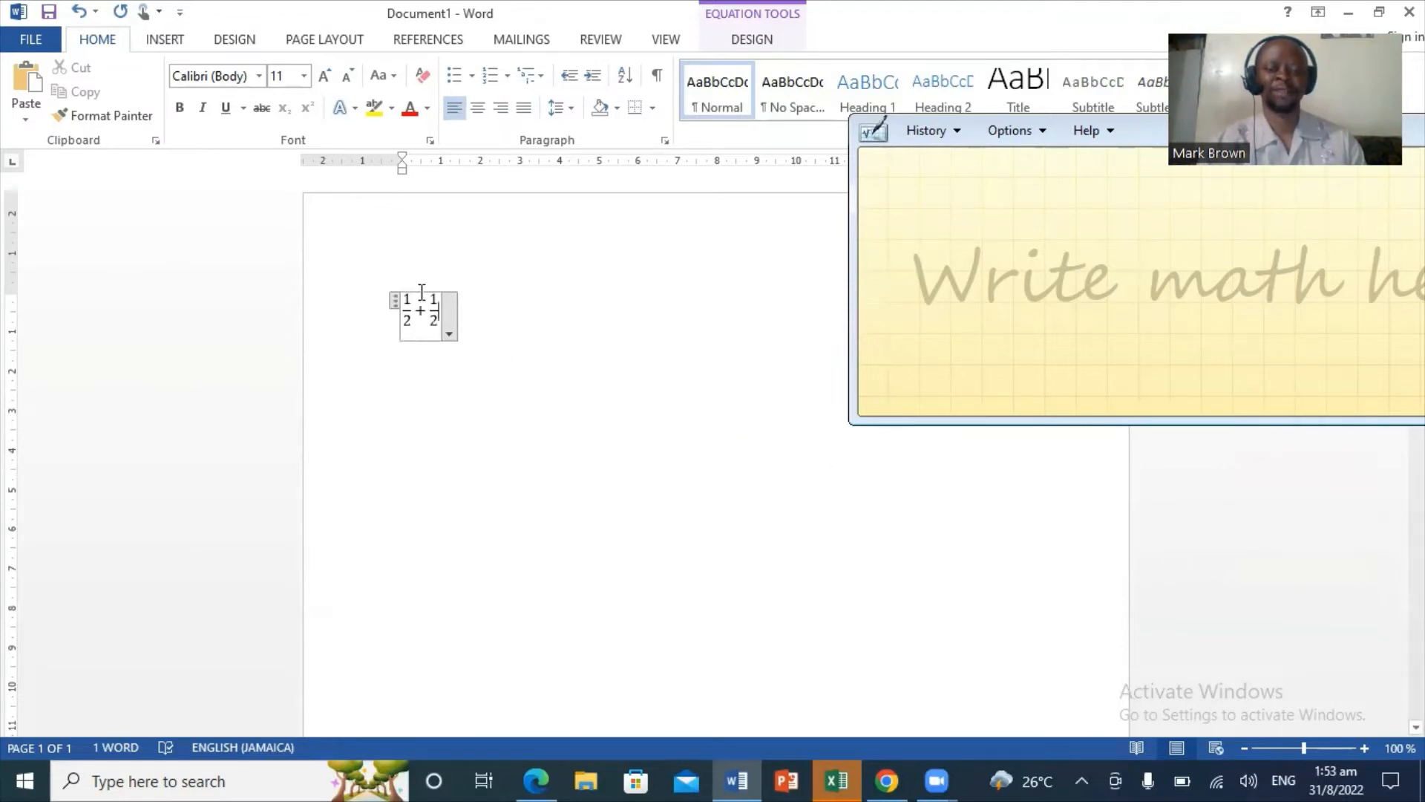
# - Enlarge the fraction equation to font size 26 and start a new line below it
pyautogui.moveTo(405, 295); pyautogui.dragTo(478, 334)
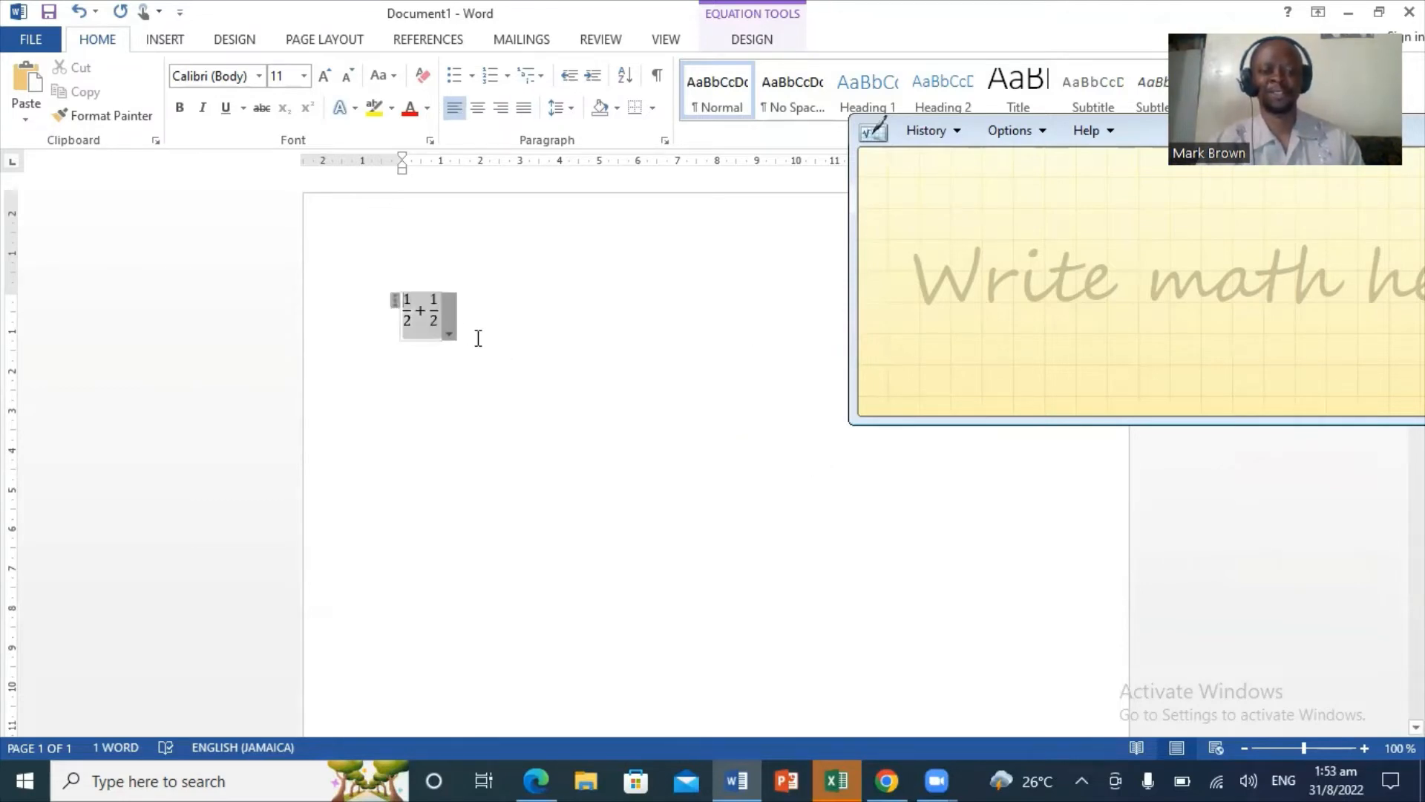
pyautogui.click(324, 76)
pyautogui.click(325, 76)
pyautogui.click(325, 76)
pyautogui.click(324, 76)
pyautogui.click(324, 76)
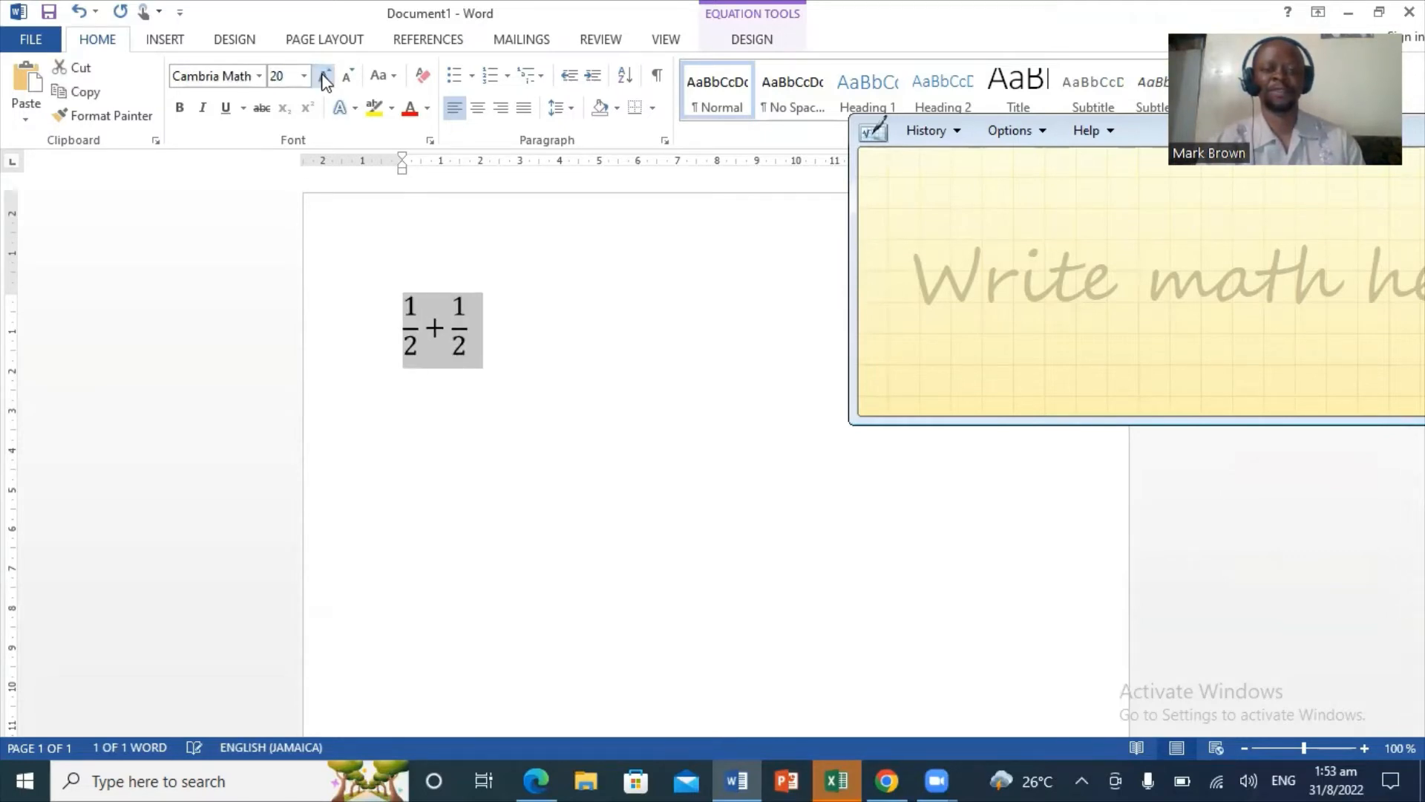
pyautogui.click(324, 76)
pyautogui.click(325, 76)
pyautogui.click(324, 76)
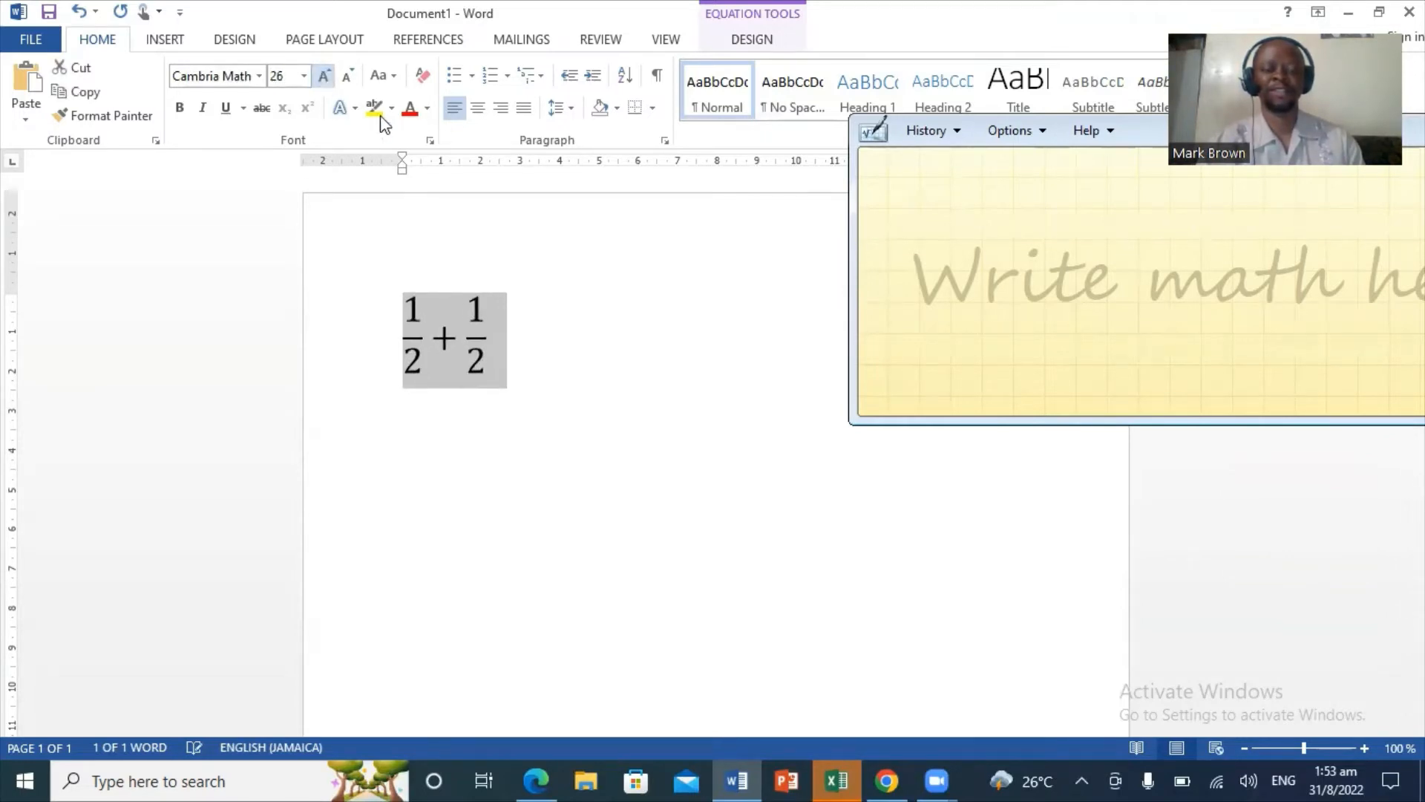
pyautogui.click(593, 352)
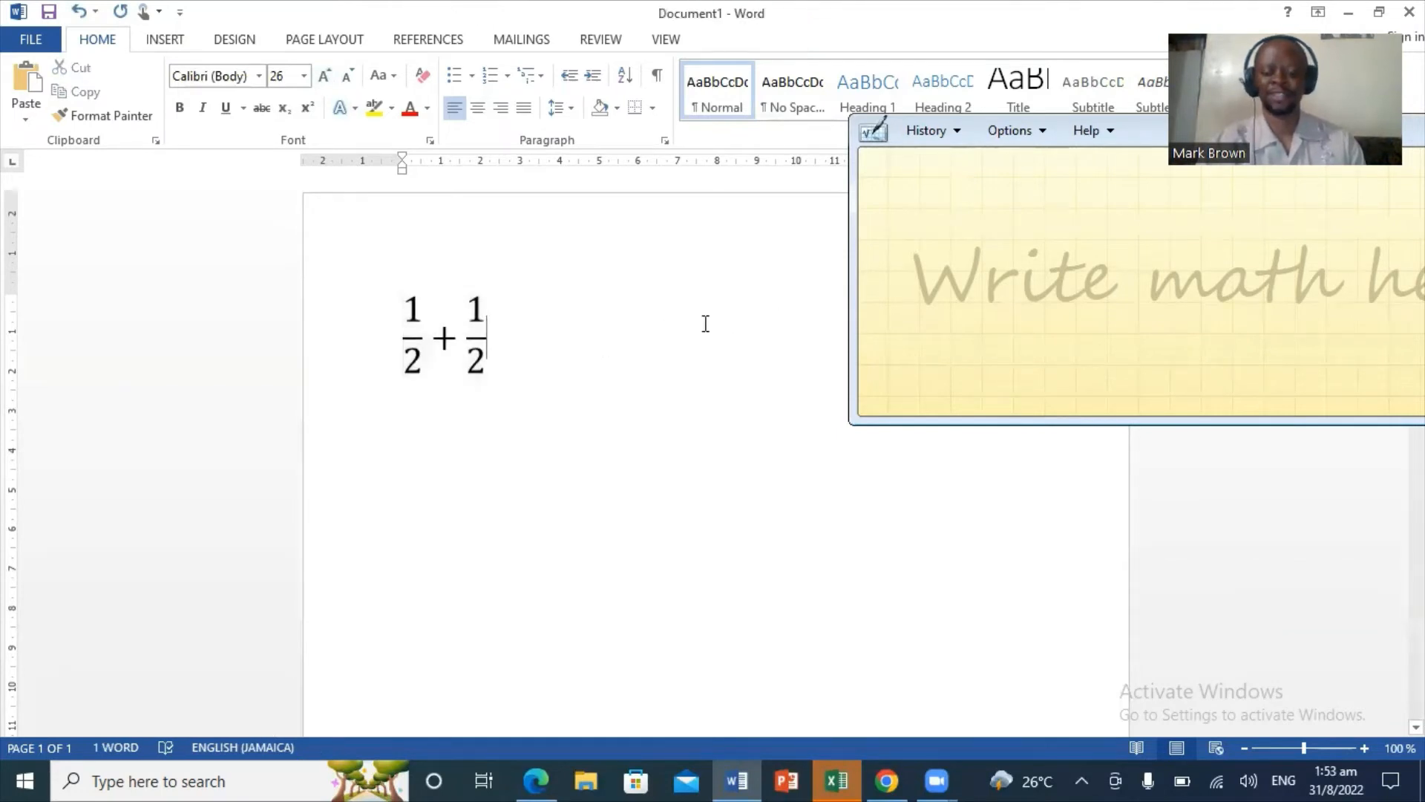
pyautogui.press('Return')
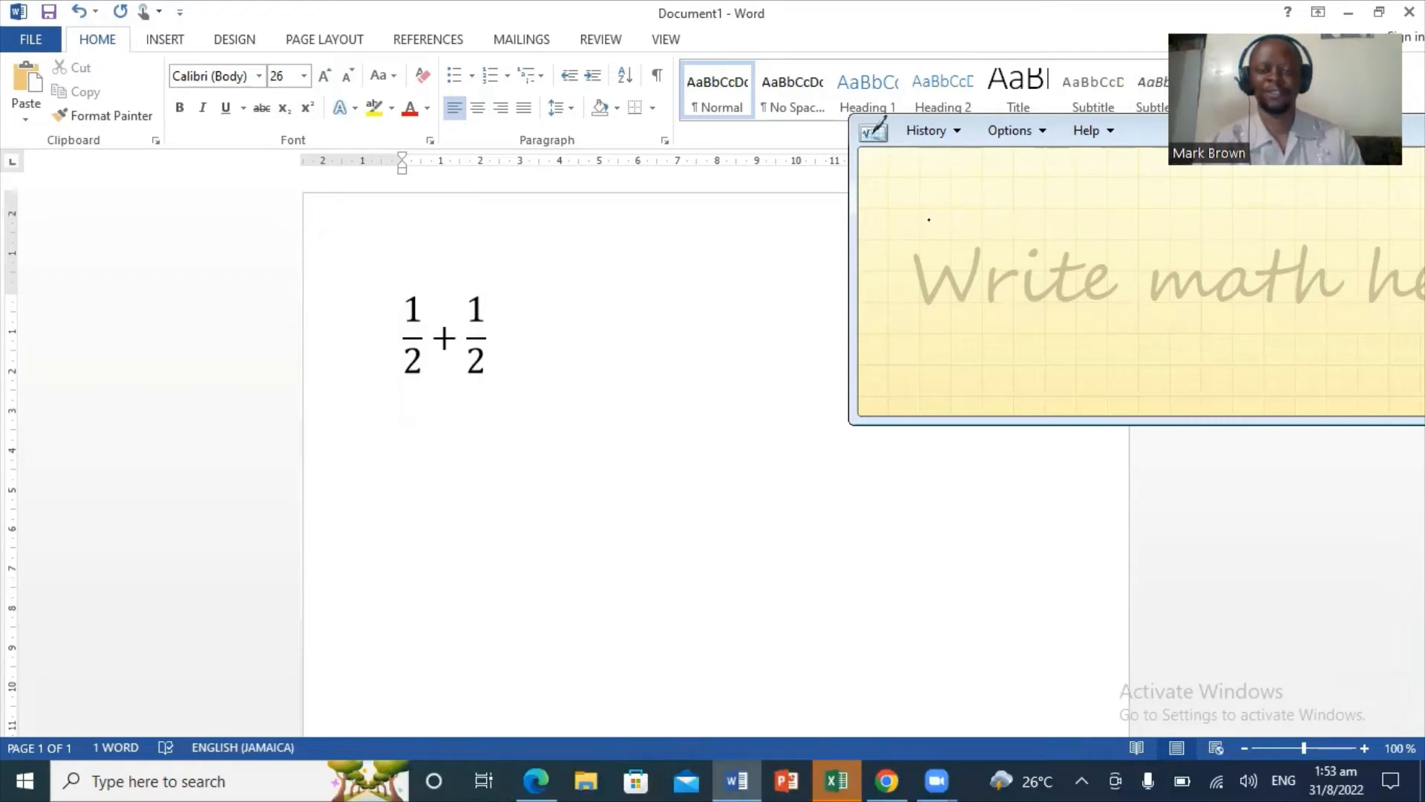
pyautogui.click(929, 220)
pyautogui.moveTo(928, 220)
pyautogui.mouseDown()
pyautogui.moveTo(976, 216)
pyautogui.moveTo(978, 318)
pyautogui.moveTo(1069, 319)
pyautogui.mouseUp()
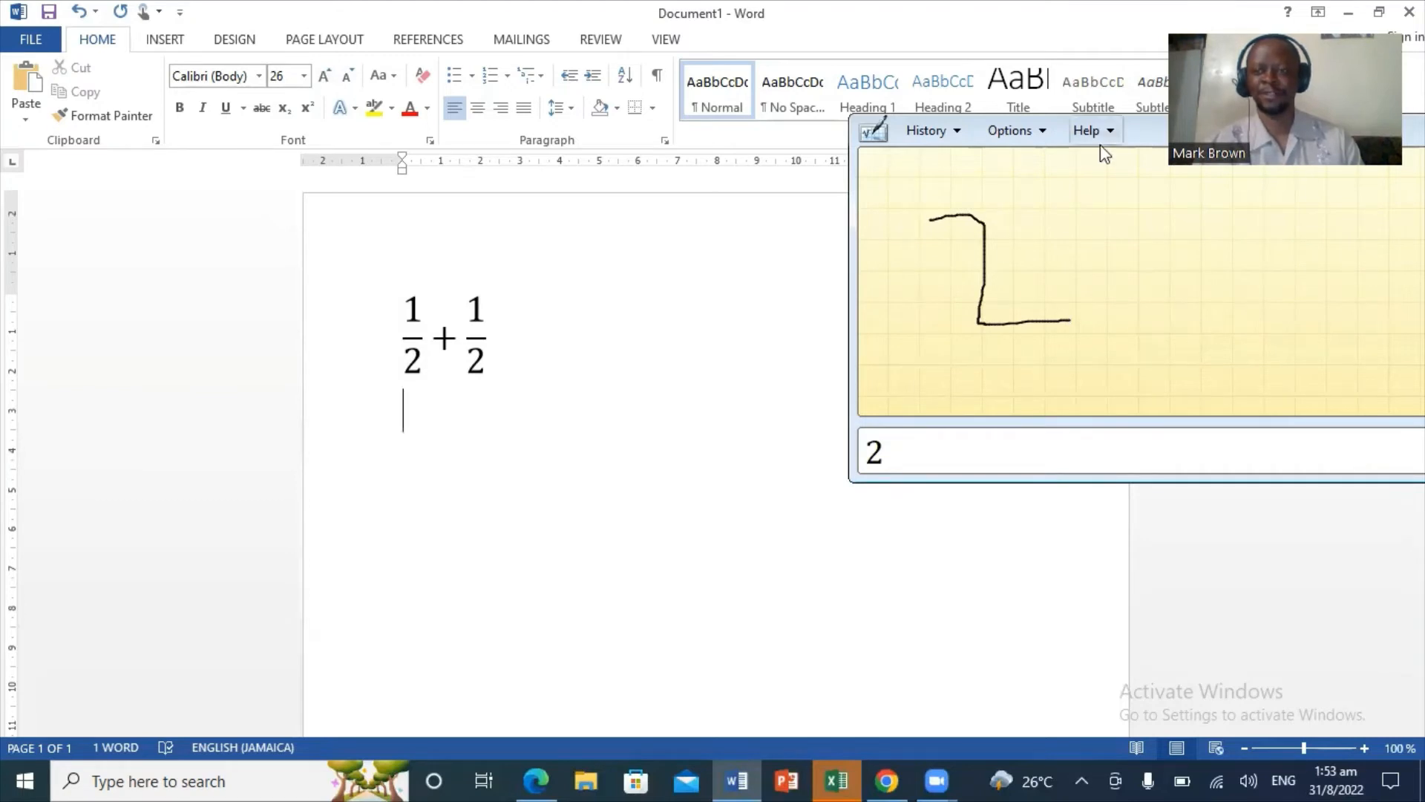
pyautogui.moveTo(1185, 131); pyautogui.dragTo(914, 70)
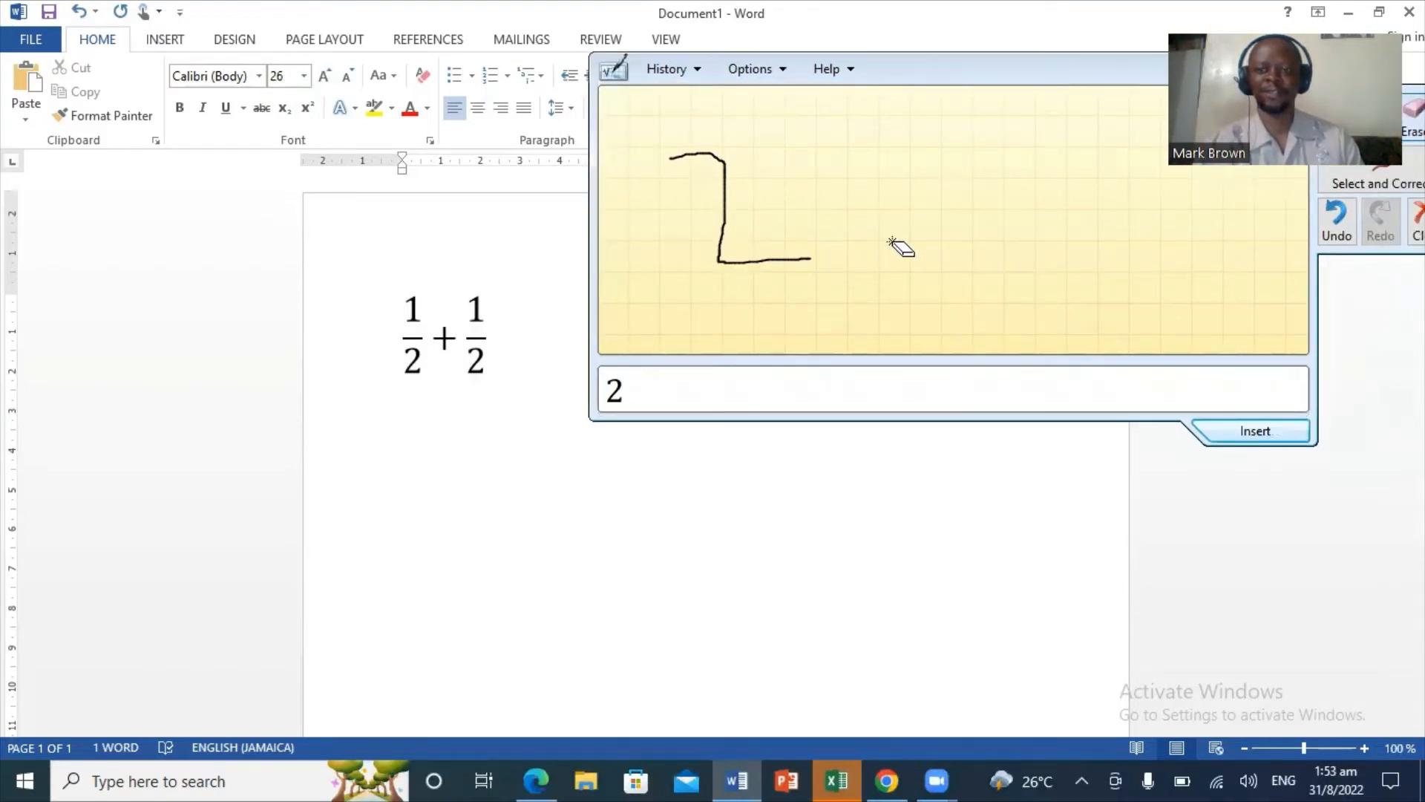
pyautogui.click(673, 154)
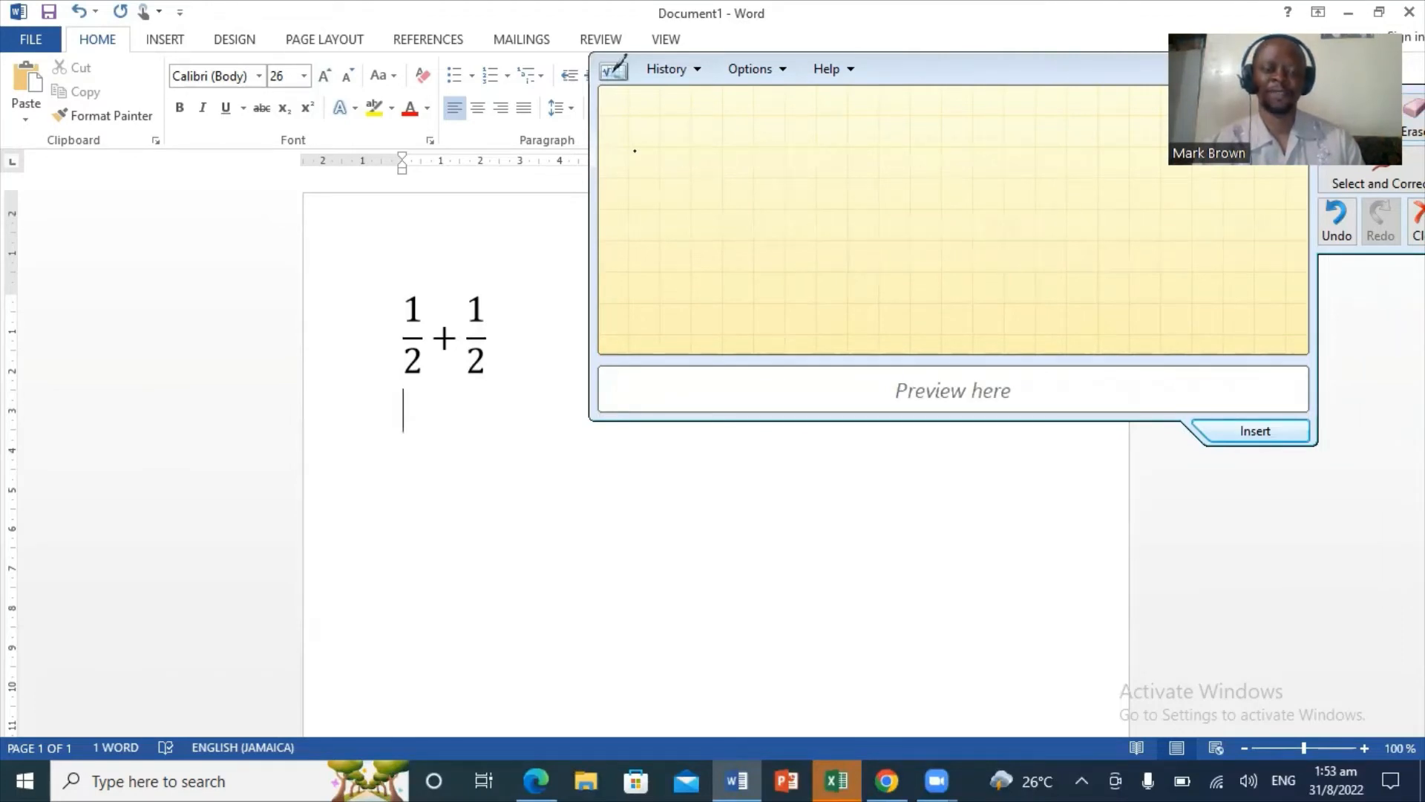
# - Handwrite 15 followed by a plus sign in the Math Input Panel
pyautogui.moveTo(632, 156); pyautogui.dragTo(639, 258)
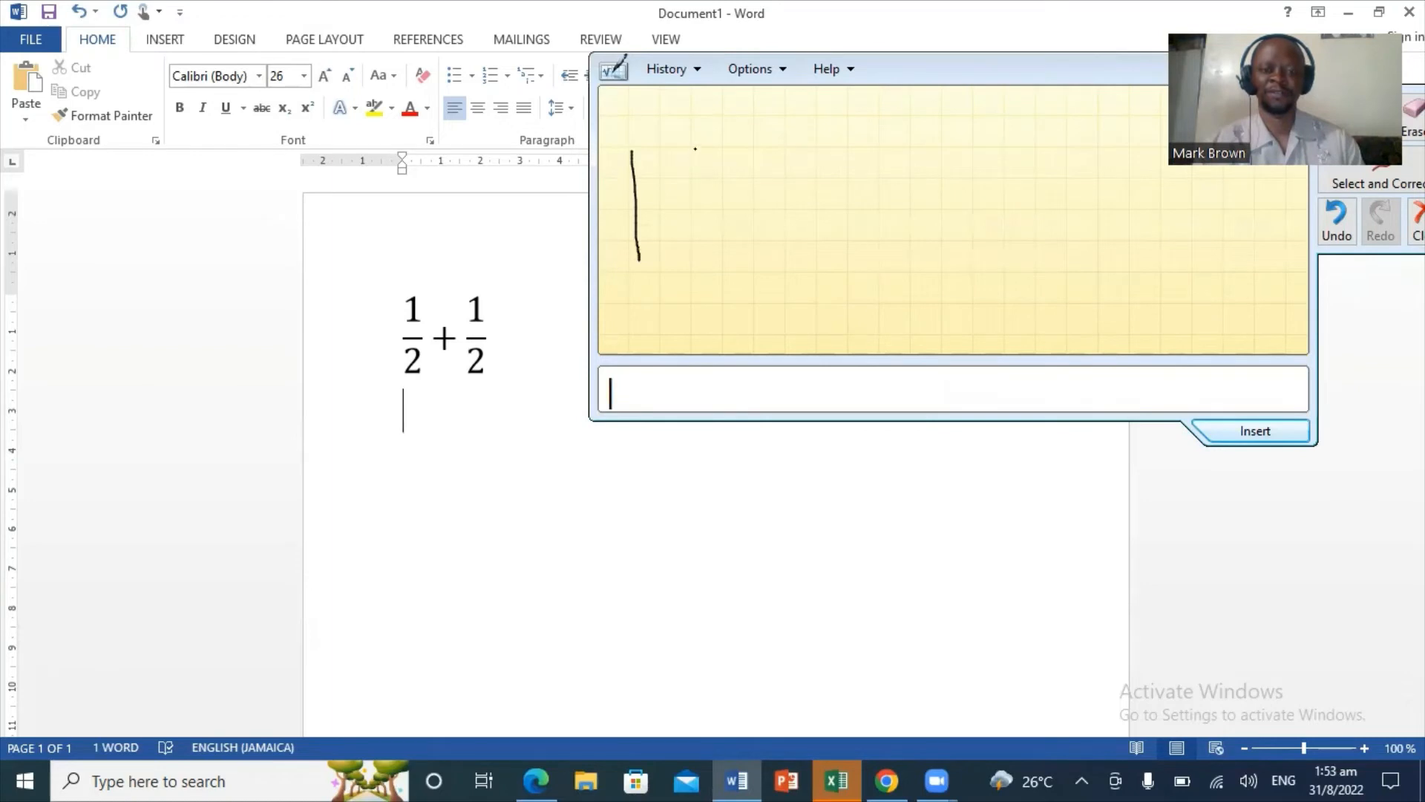
pyautogui.moveTo(695, 149)
pyautogui.mouseDown()
pyautogui.moveTo(744, 145)
pyautogui.moveTo(699, 190)
pyautogui.moveTo(763, 231)
pyautogui.moveTo(698, 244)
pyautogui.mouseUp()
pyautogui.moveTo(828, 161); pyautogui.dragTo(840, 269)
pyautogui.moveTo(807, 216); pyautogui.dragTo(870, 210)
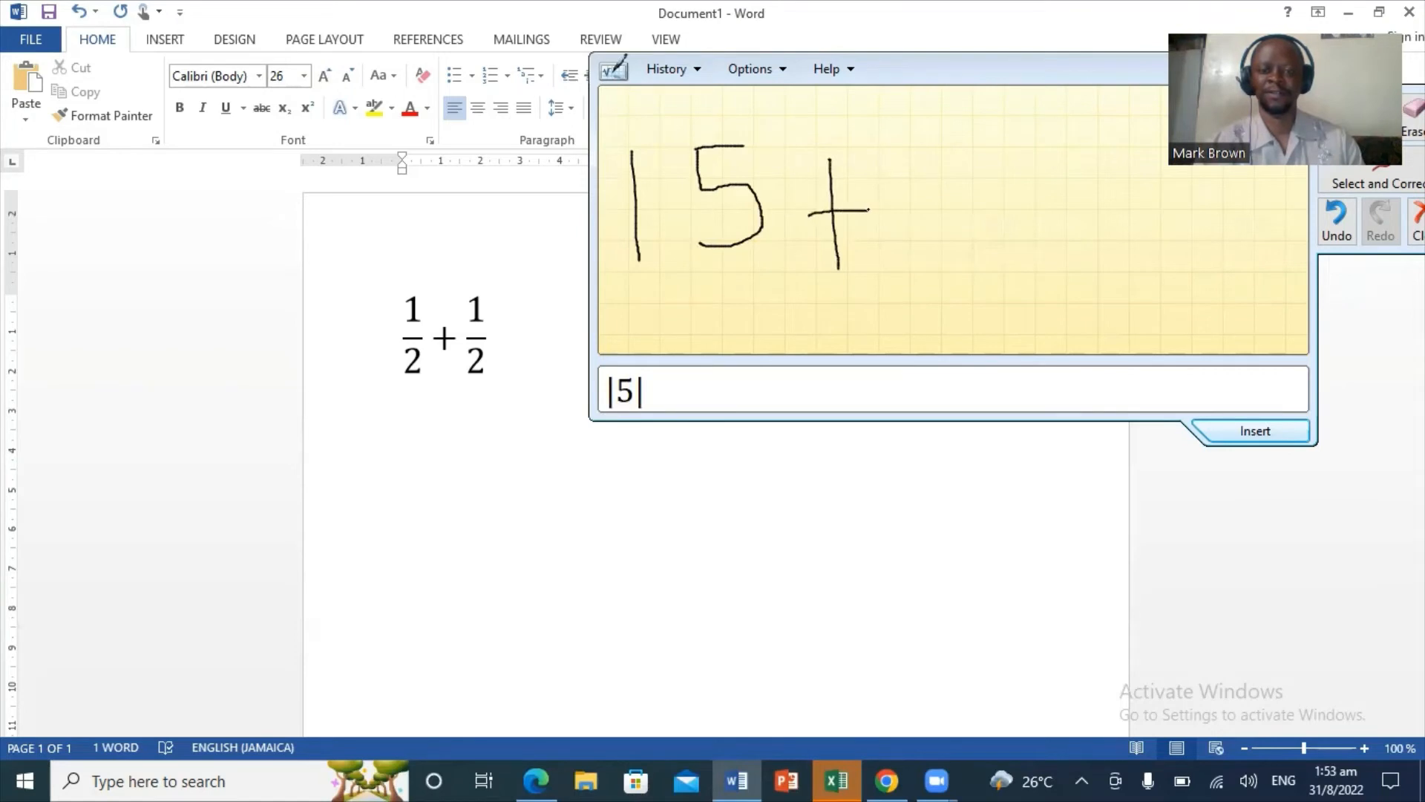
pyautogui.moveTo(967, 167)
pyautogui.mouseDown()
pyautogui.moveTo(996, 156)
pyautogui.moveTo(993, 234)
pyautogui.moveTo(961, 282)
pyautogui.mouseUp()
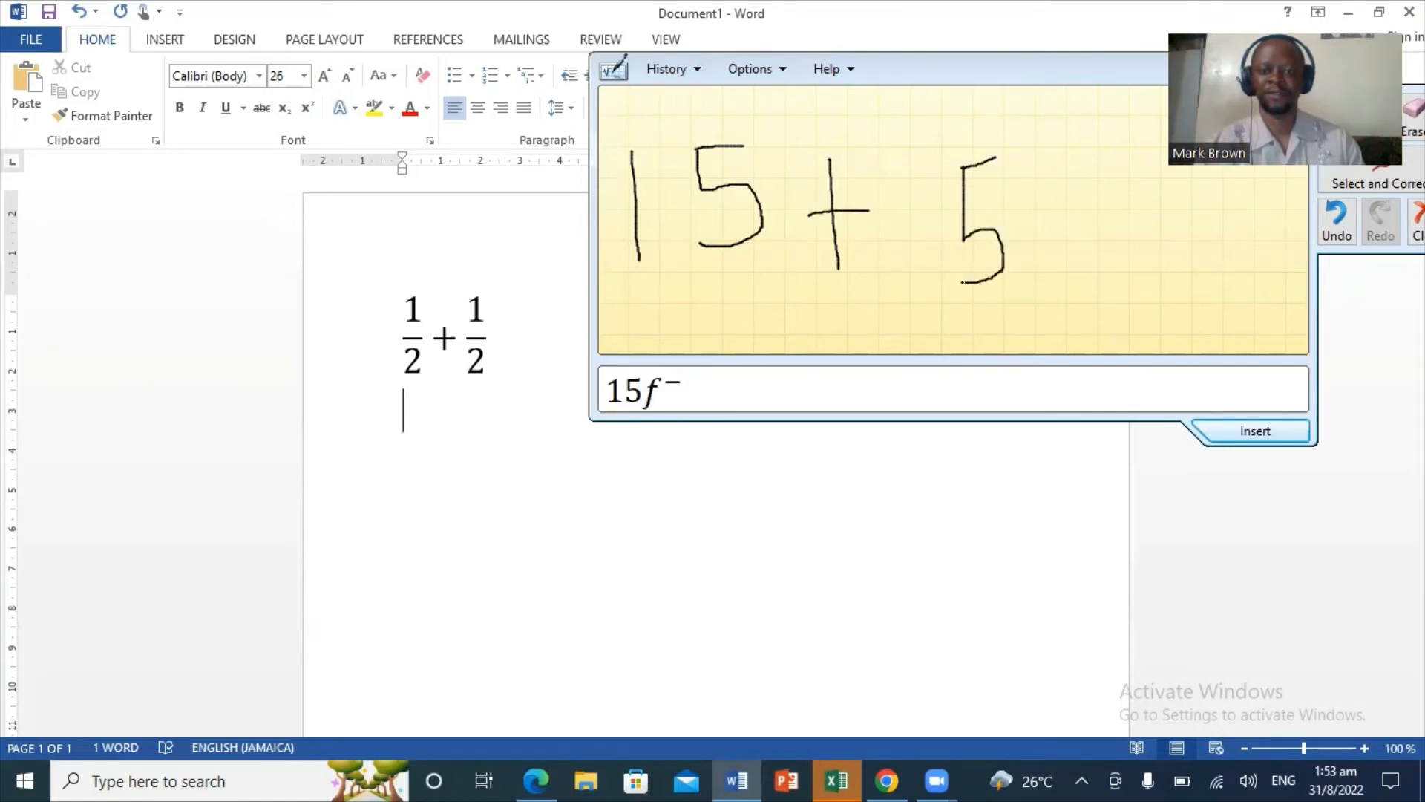
pyautogui.moveTo(1085, 213); pyautogui.dragTo(1130, 210)
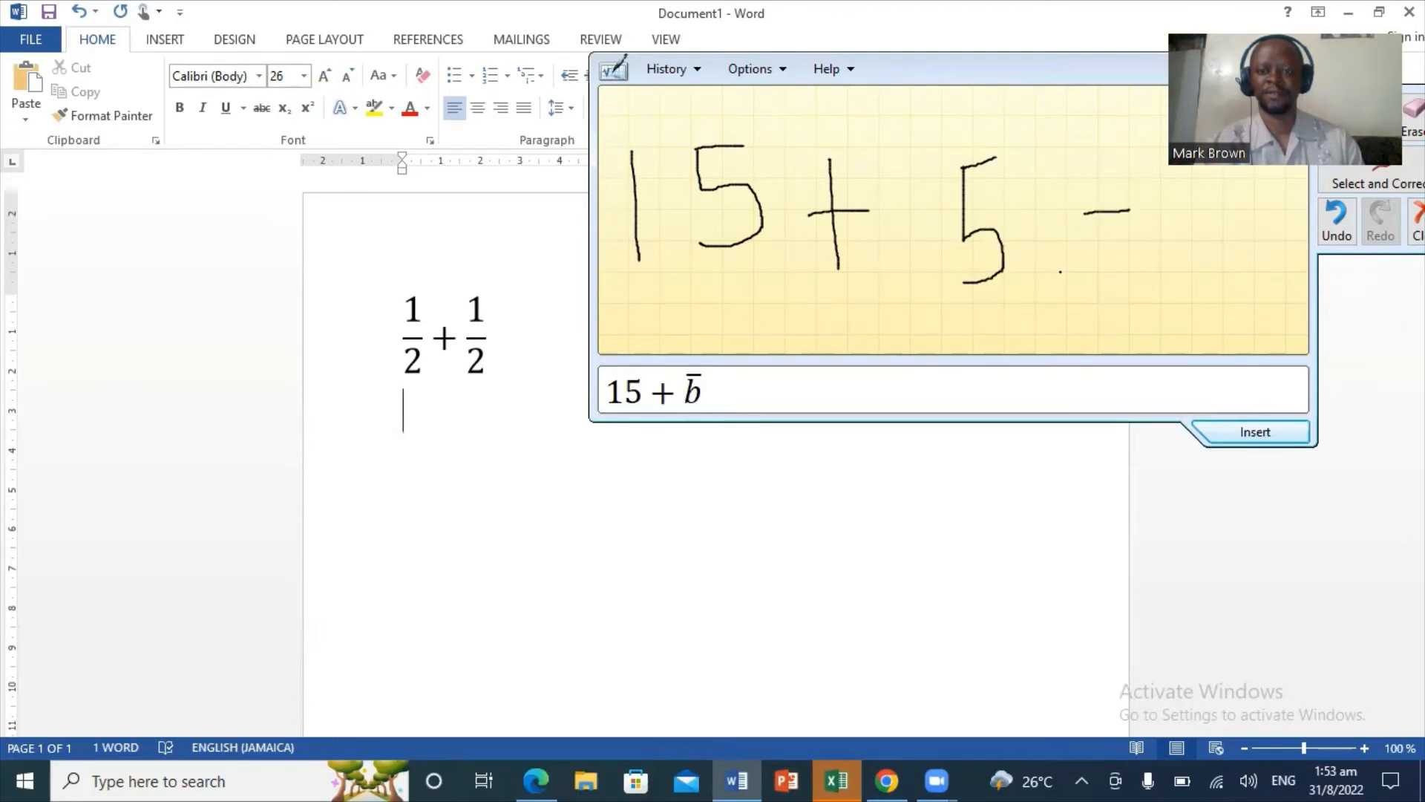
pyautogui.moveTo(1060, 273); pyautogui.dragTo(1118, 273)
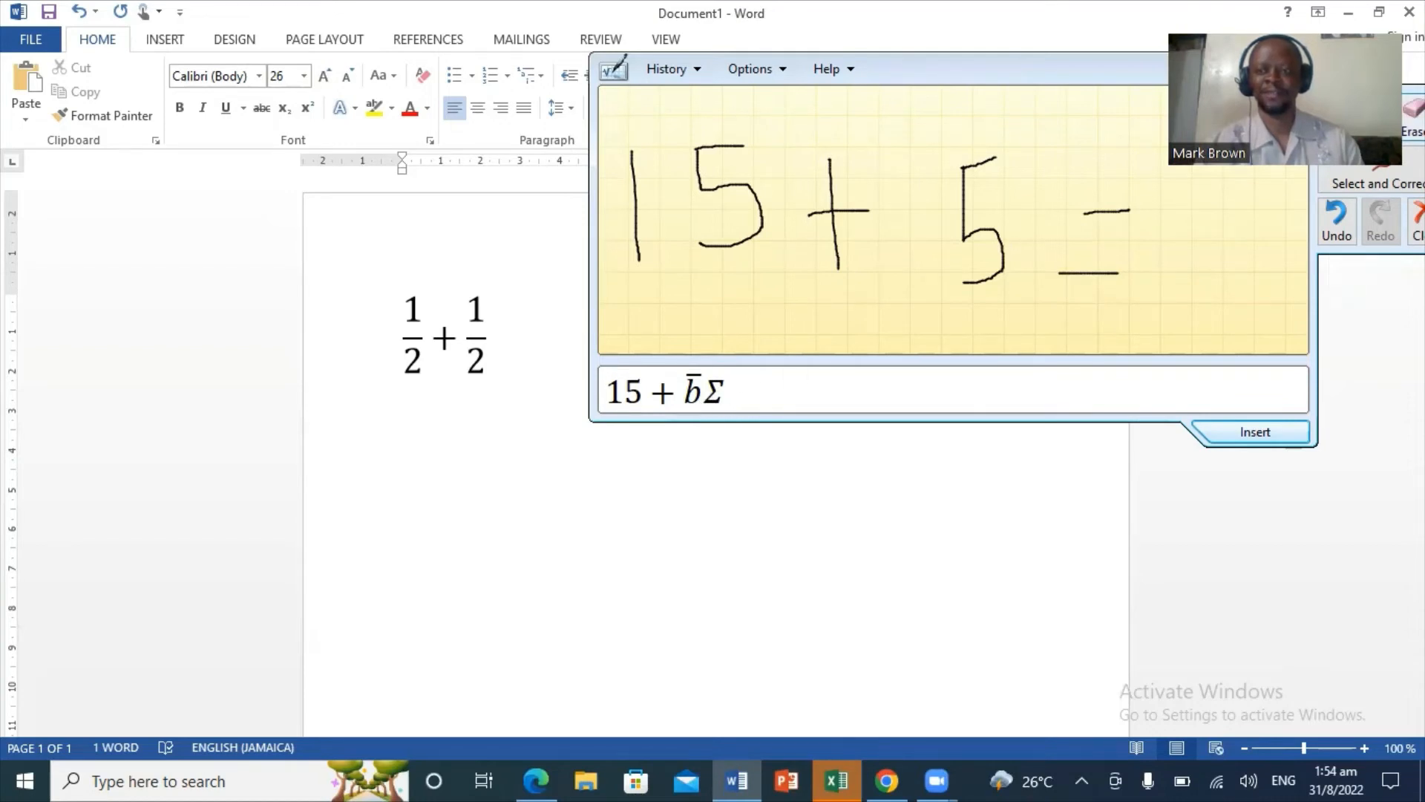
pyautogui.moveTo(979, 175)
pyautogui.mouseDown()
pyautogui.moveTo(1167, 229)
pyautogui.moveTo(1088, 279)
pyautogui.mouseUp()
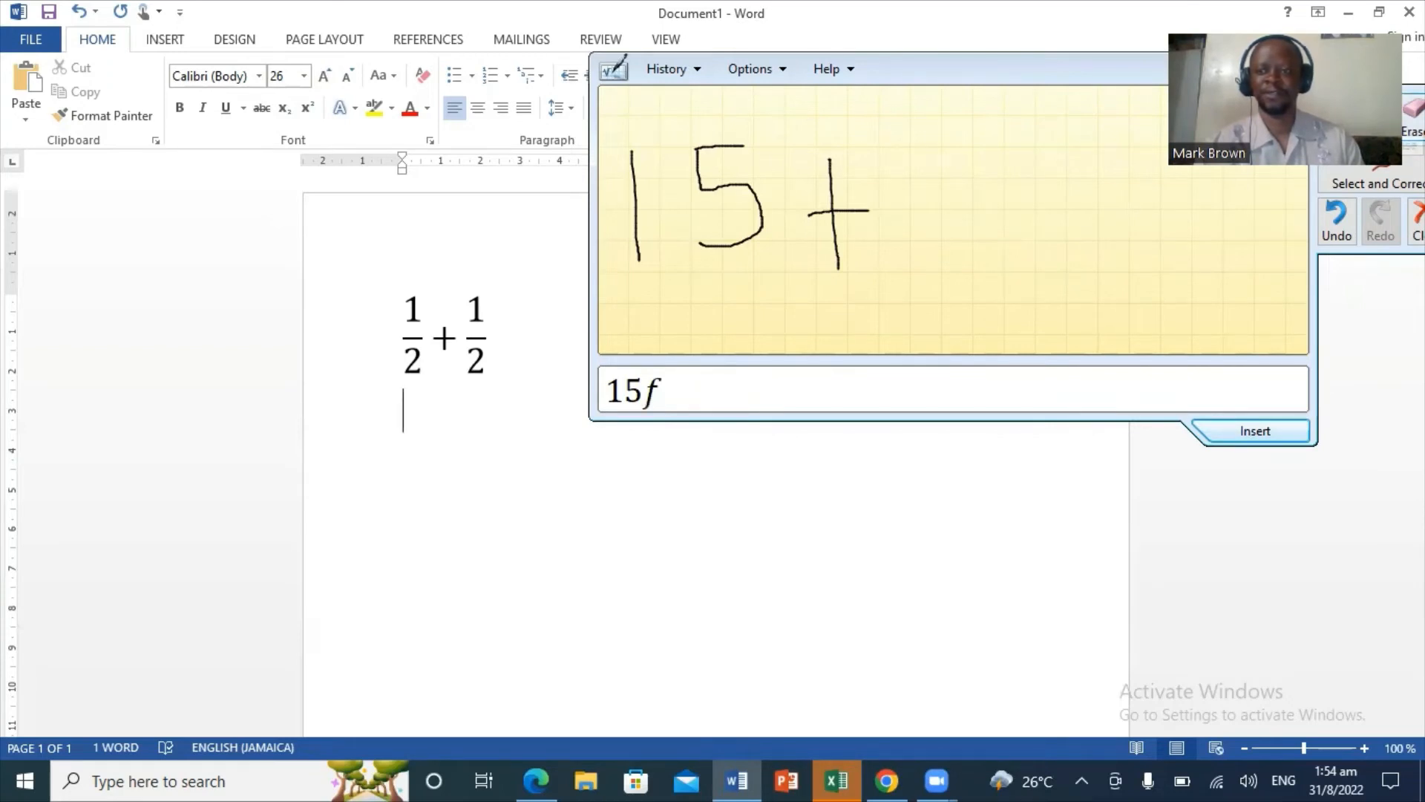
# - Erase the plus sign in the Math Input Panel and rewrite it, completing the handwritten expression 15 + 10
pyautogui.moveTo(832, 180); pyautogui.dragTo(830, 228)
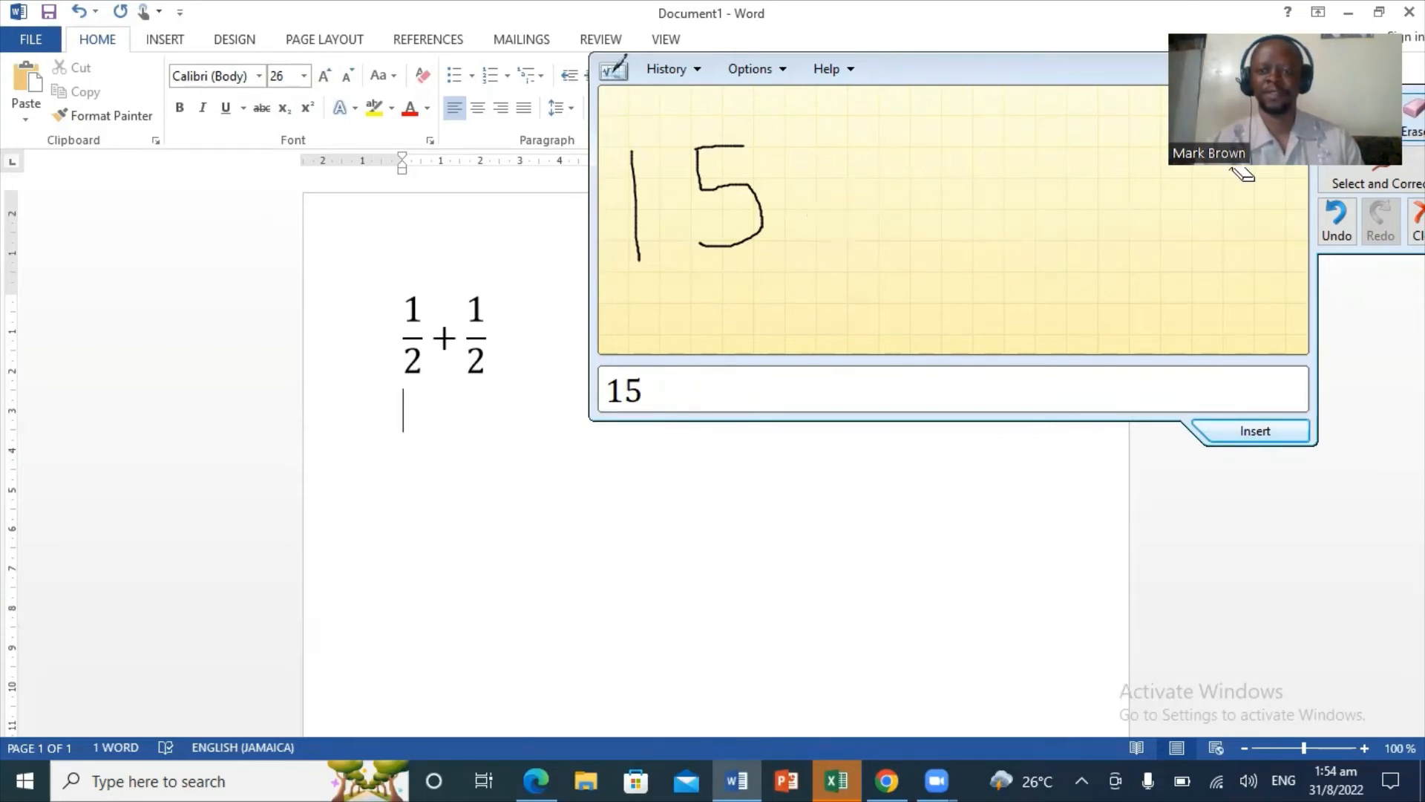
pyautogui.click(1350, 118)
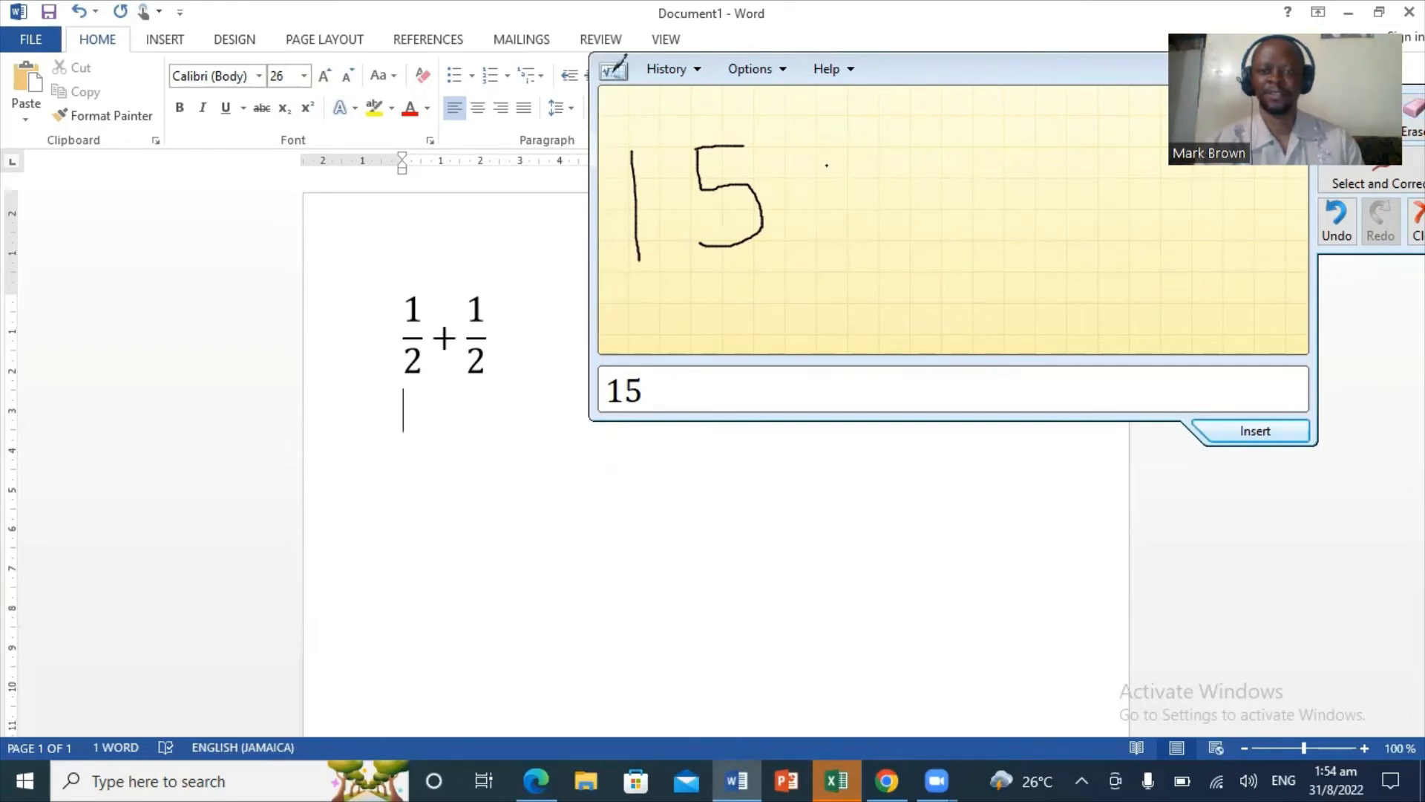
pyautogui.moveTo(816, 163)
pyautogui.mouseDown()
pyautogui.moveTo(819, 225)
pyautogui.moveTo(799, 197)
pyautogui.moveTo(869, 194)
pyautogui.mouseUp()
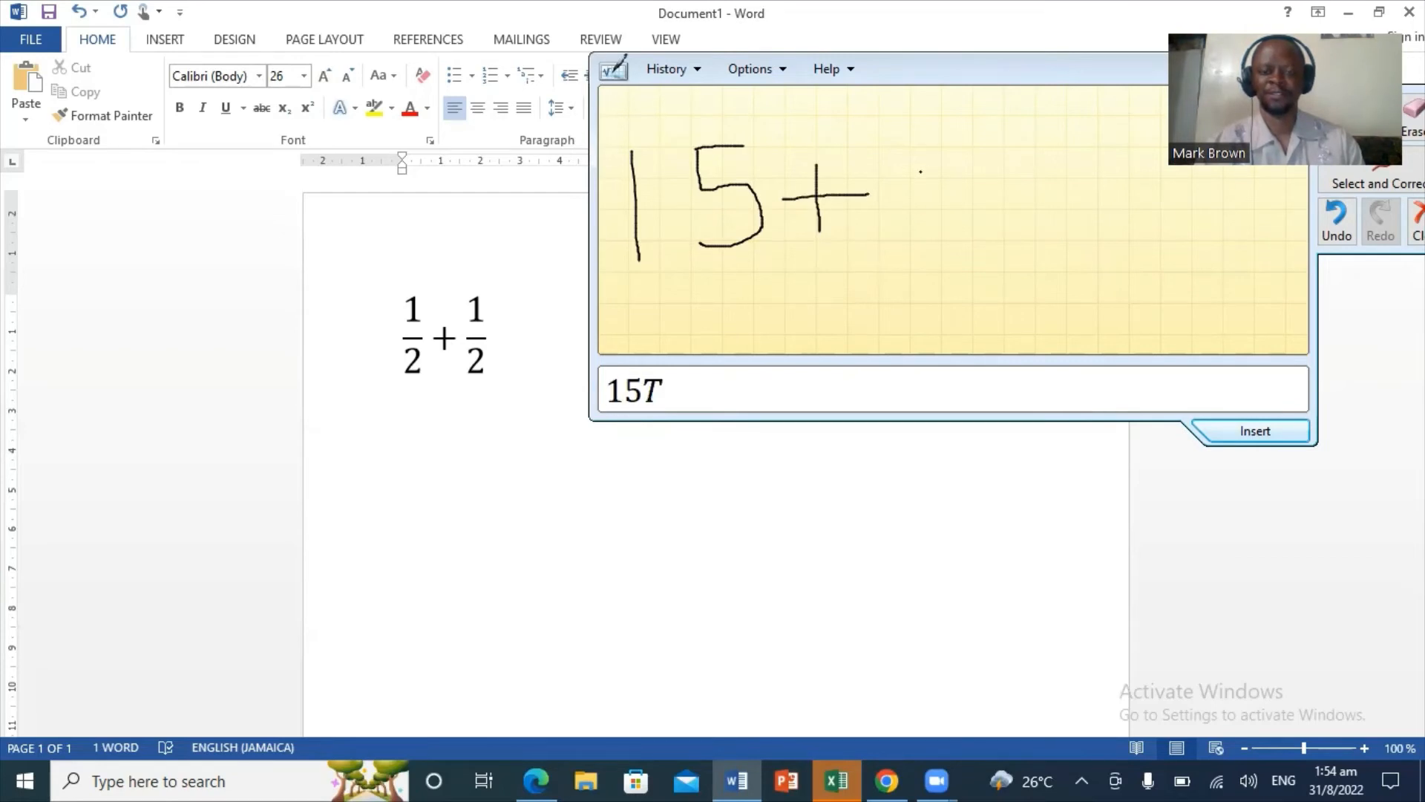
pyautogui.moveTo(926, 162); pyautogui.dragTo(927, 241)
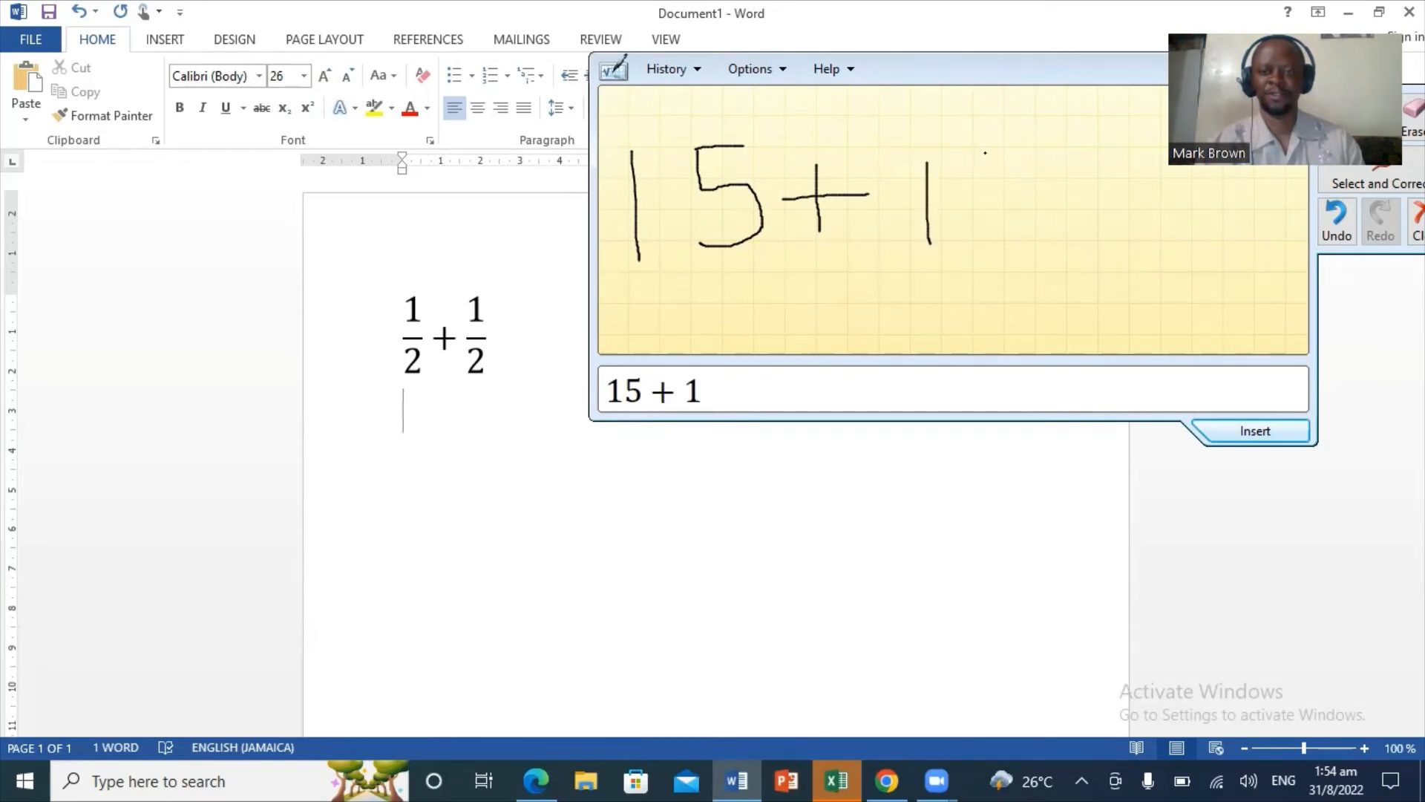
pyautogui.moveTo(985, 155)
pyautogui.mouseDown()
pyautogui.moveTo(1048, 236)
pyautogui.moveTo(1024, 139)
pyautogui.moveTo(999, 140)
pyautogui.mouseUp()
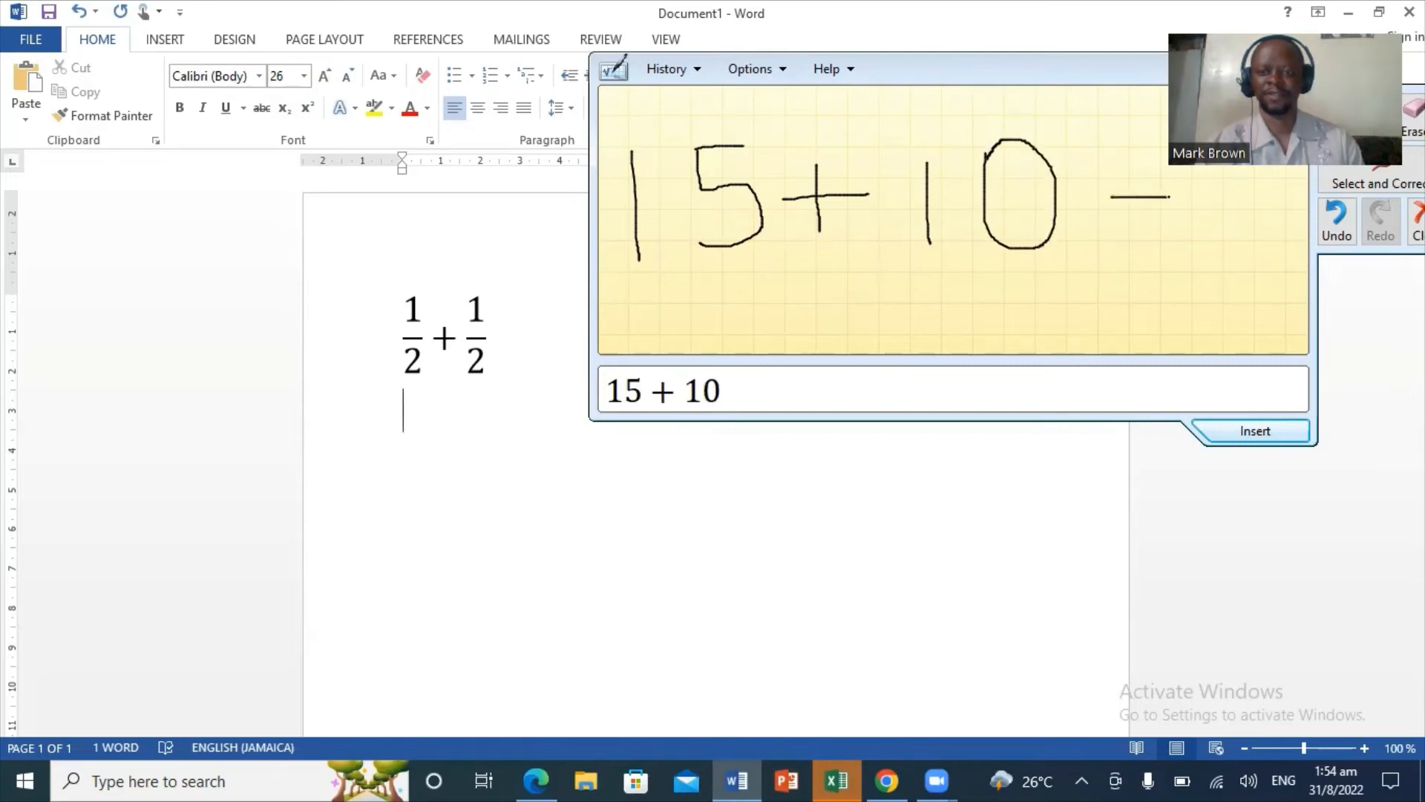
pyautogui.moveTo(1125, 227); pyautogui.dragTo(1172, 230)
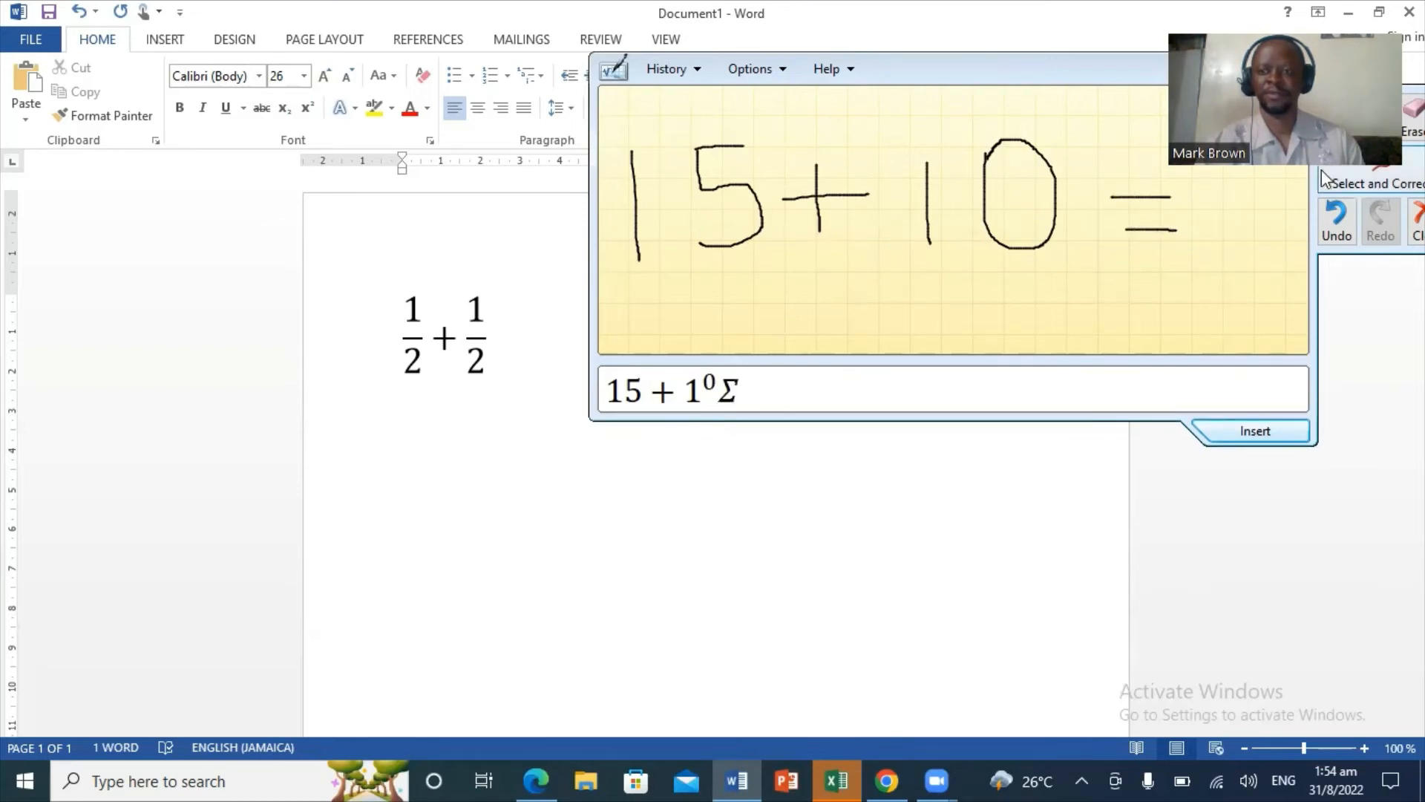
pyautogui.moveTo(1176, 191); pyautogui.dragTo(1151, 231)
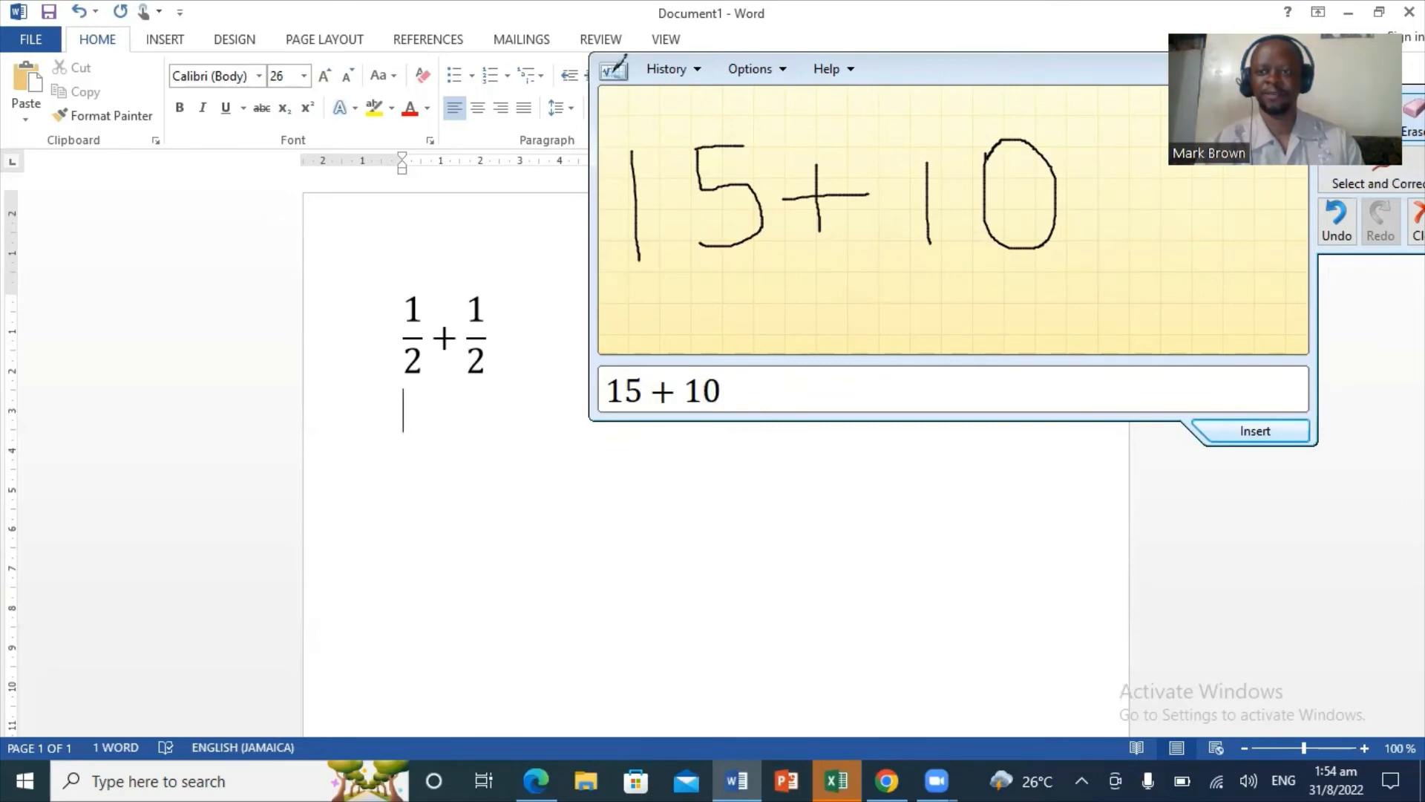
pyautogui.moveTo(1092, 212)
pyautogui.mouseDown()
pyautogui.moveTo(1163, 210)
pyautogui.moveTo(1224, 254)
pyautogui.mouseUp()
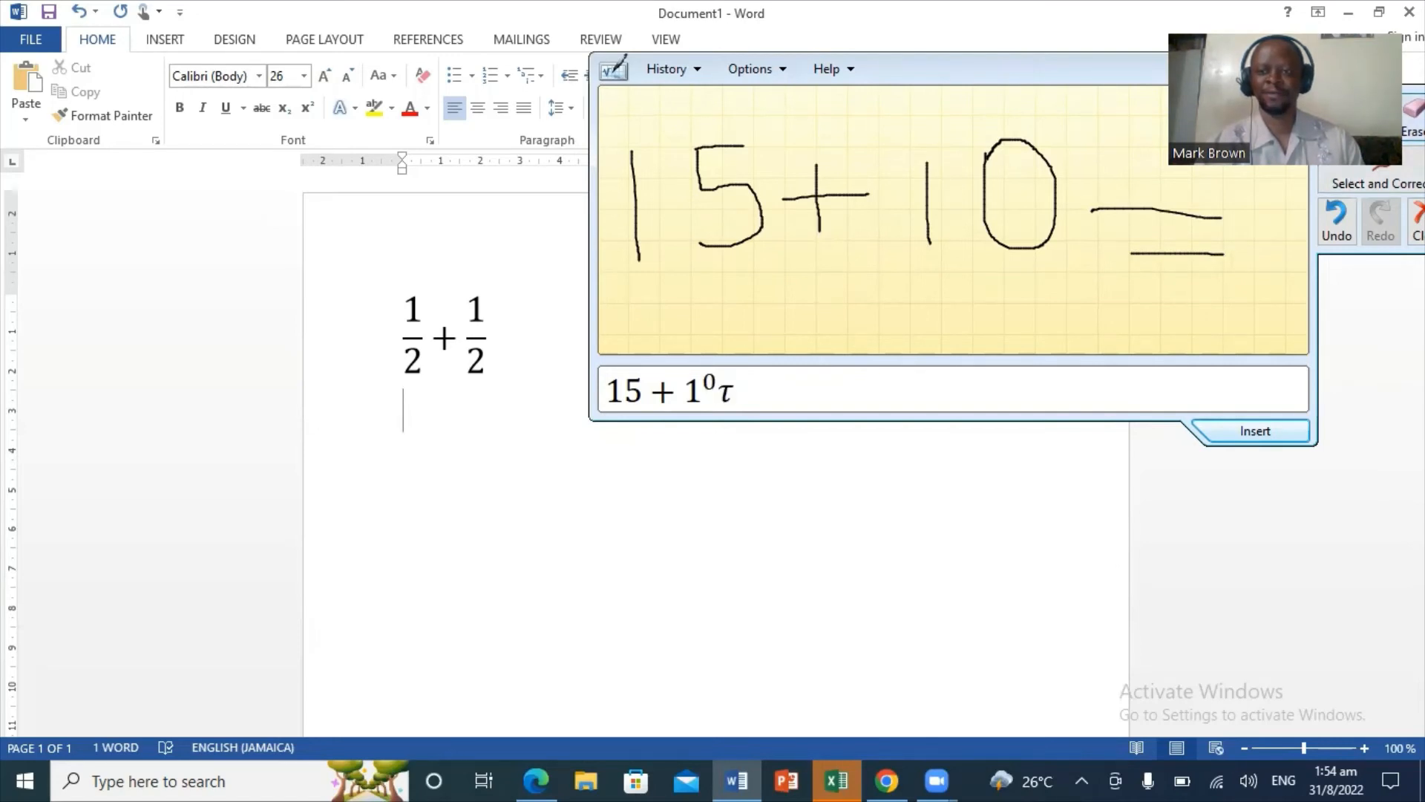
pyautogui.moveTo(1156, 210); pyautogui.dragTo(1202, 256)
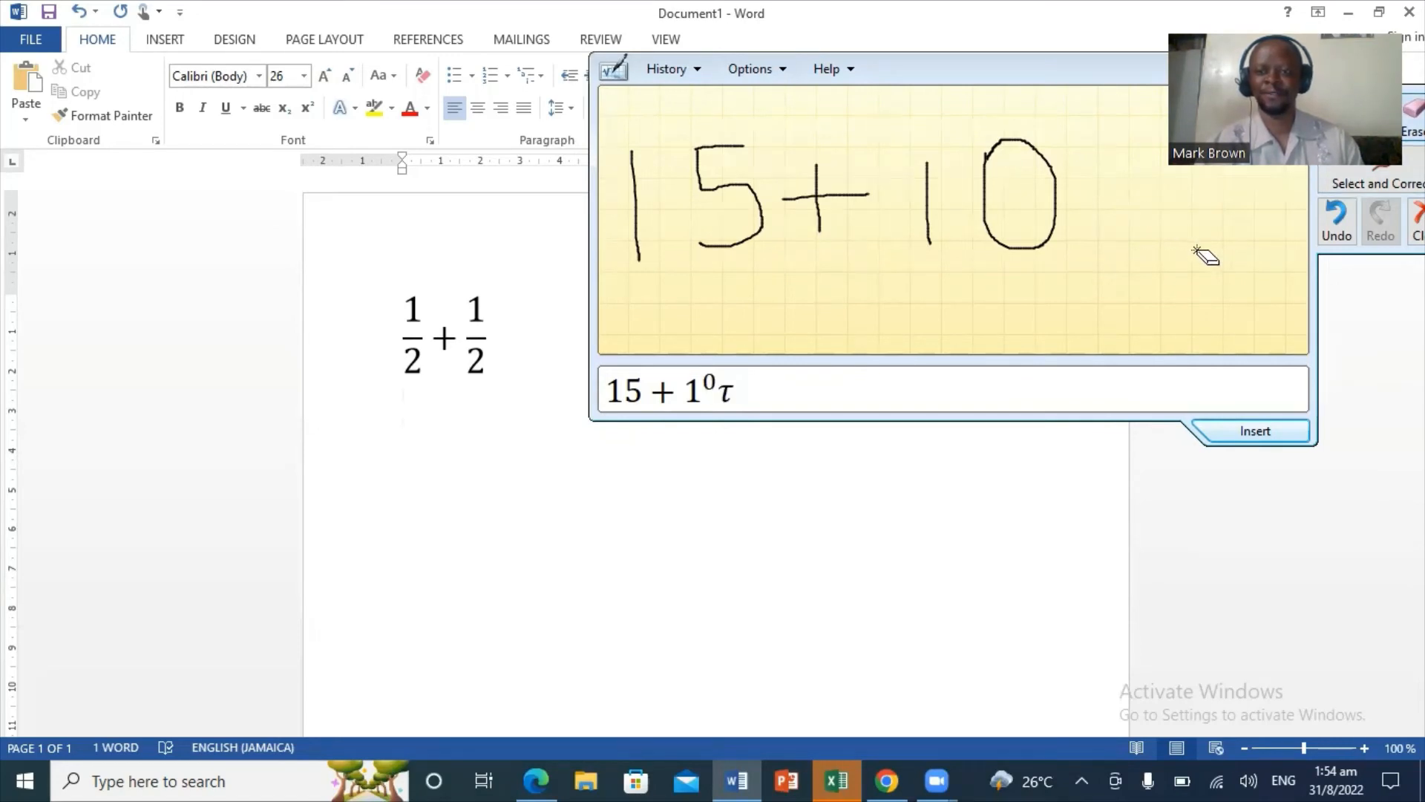
# - Insert the handwritten 15 + 10 into the document and start a new line below it
pyautogui.click(1239, 428)
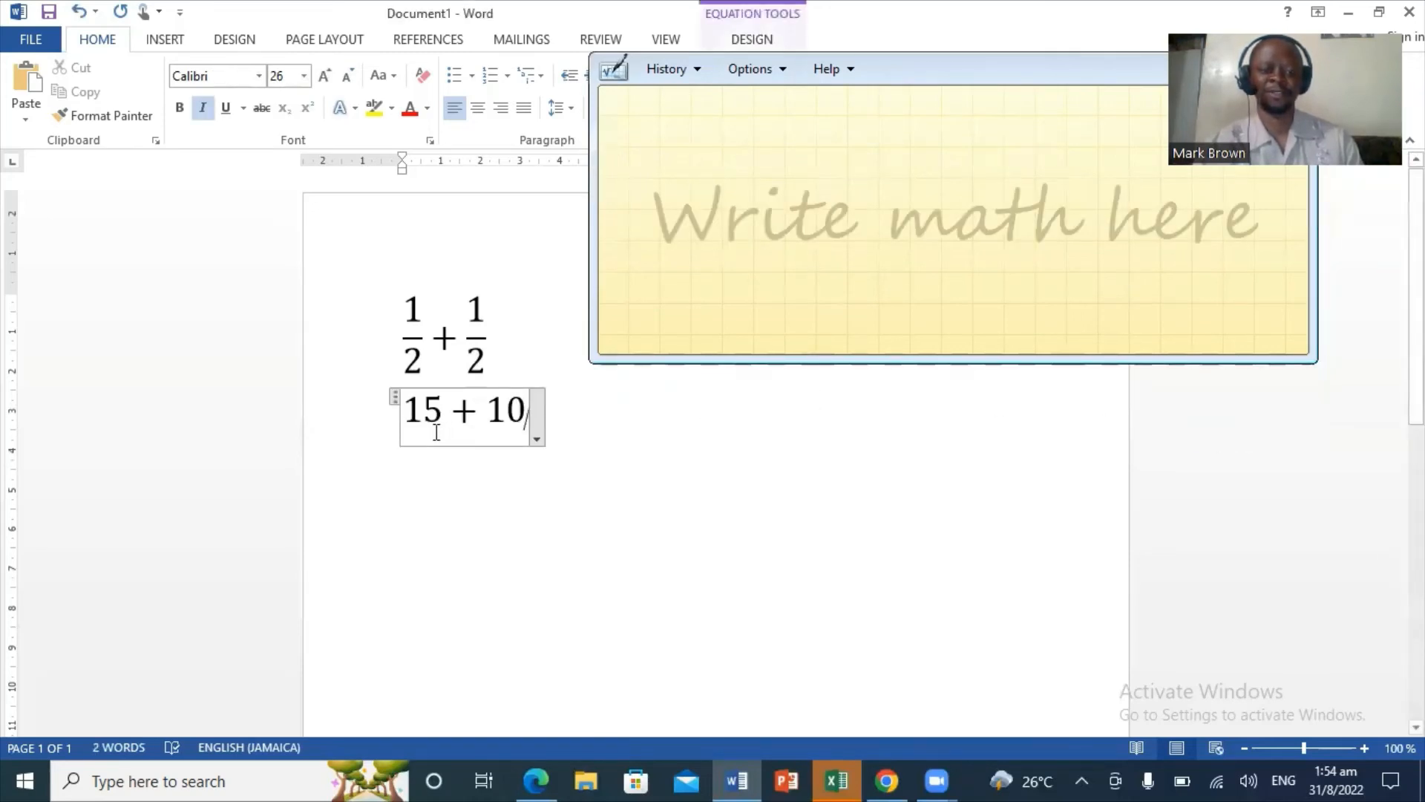
pyautogui.click(568, 428)
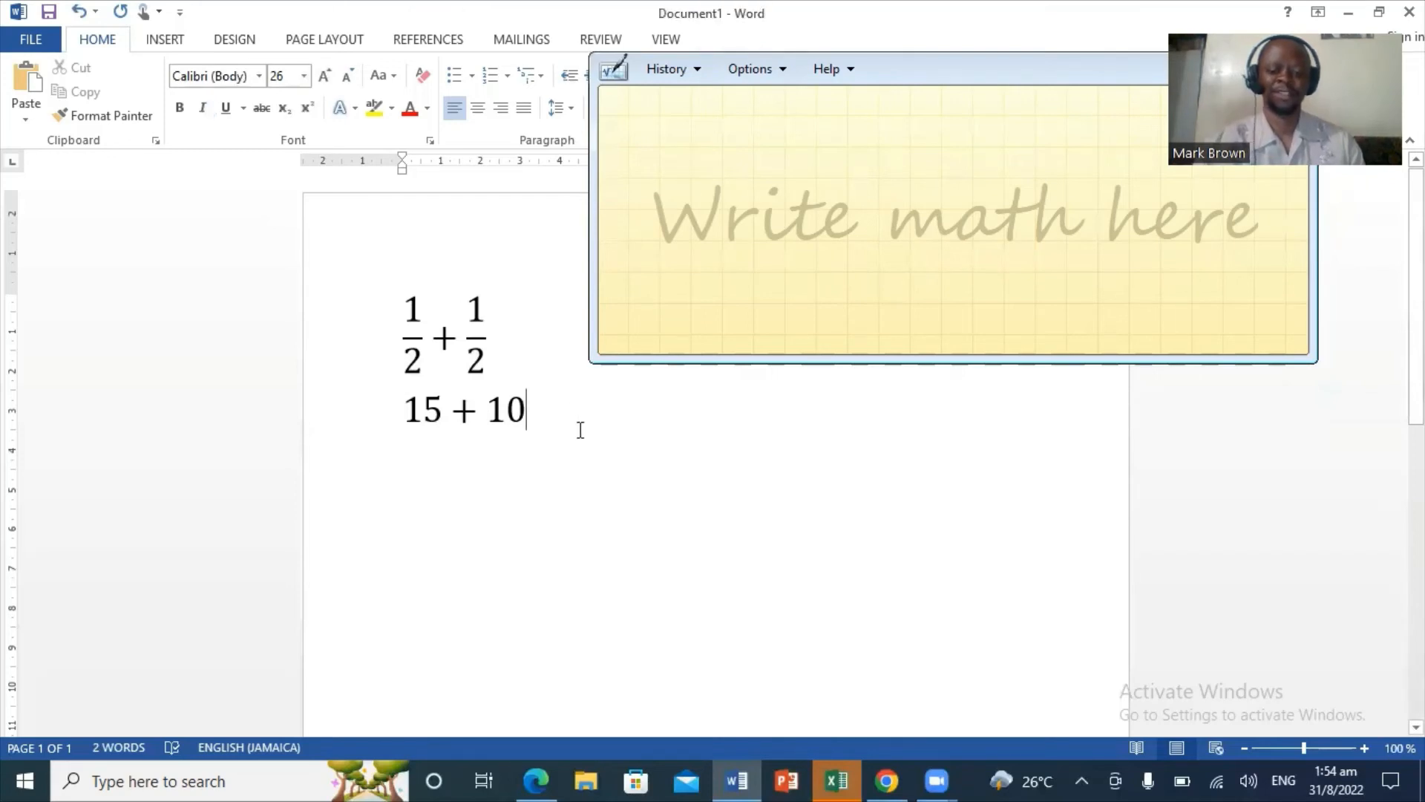
pyautogui.write('=')
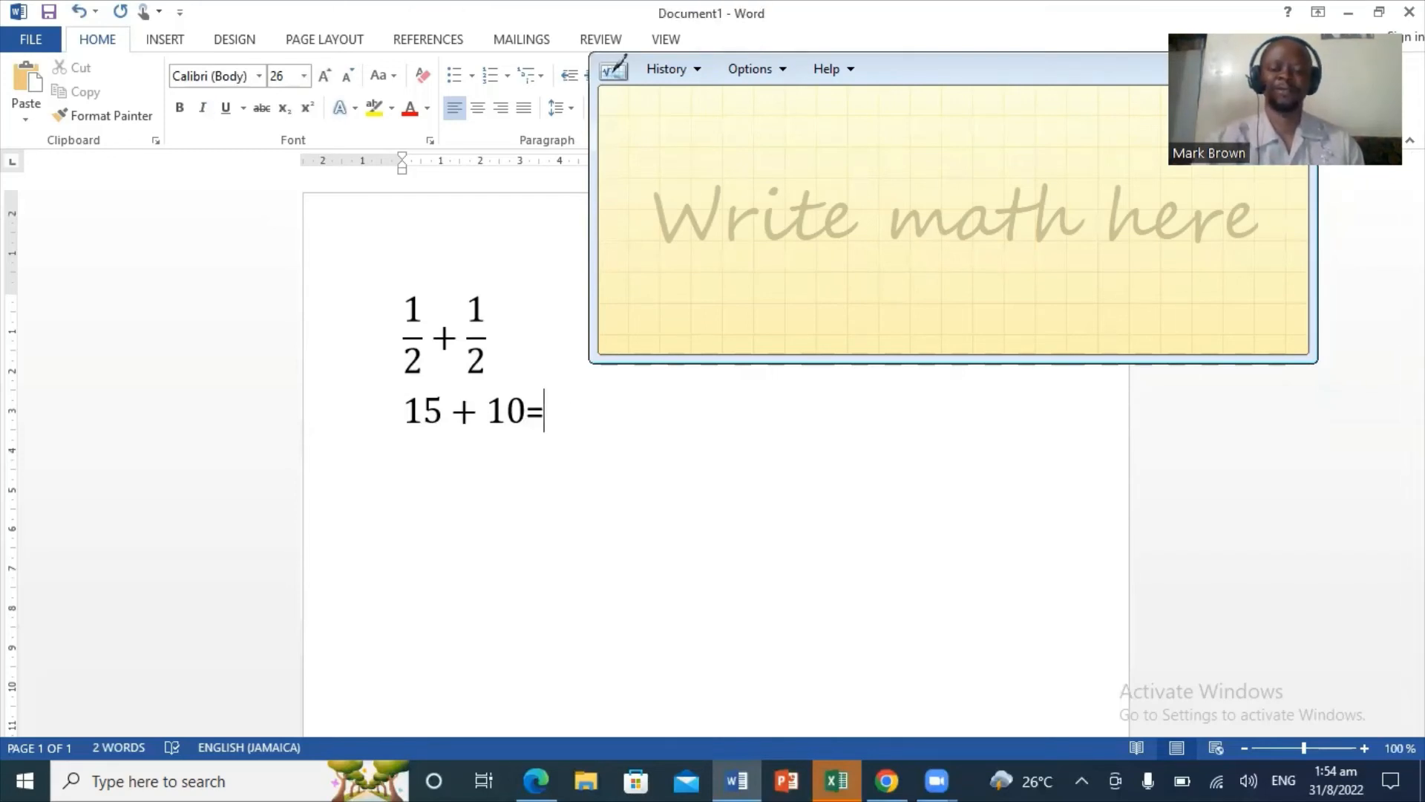
pyautogui.press('BackSpace')
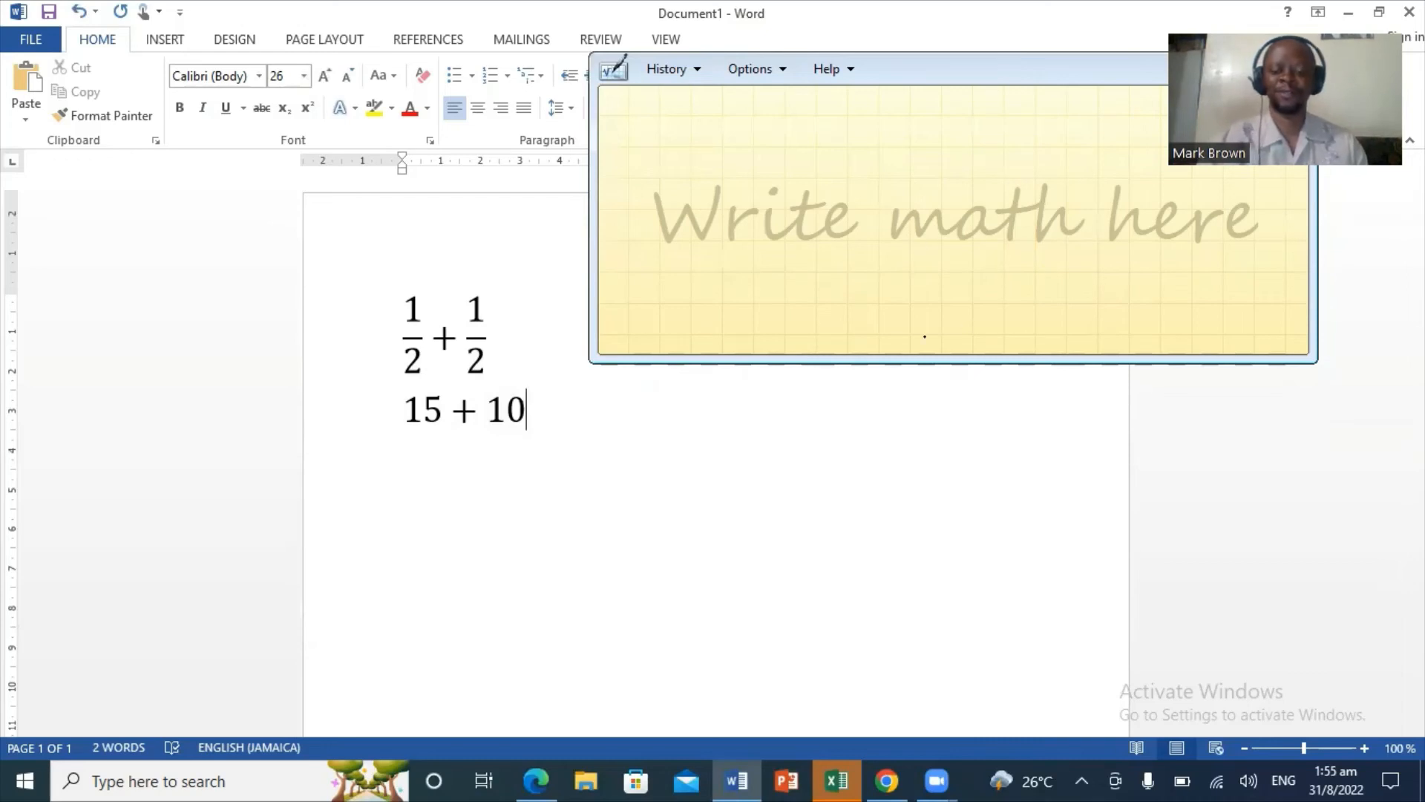
pyautogui.press('Return')
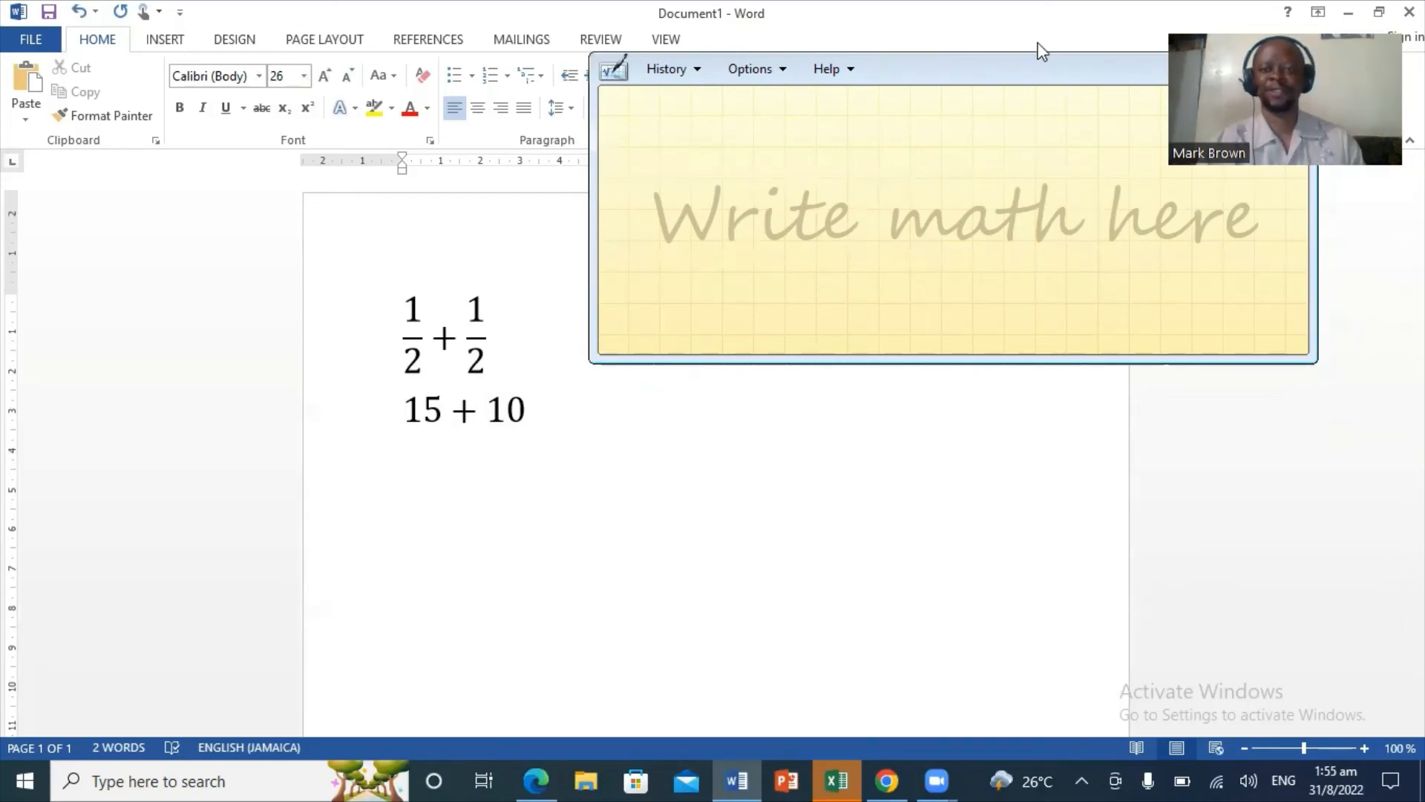
# - With the Math Input Panel moved aside, insert a new equation containing an empty stacked fraction below 15 + 10
pyautogui.moveTo(1029, 71); pyautogui.dragTo(1252, 356)
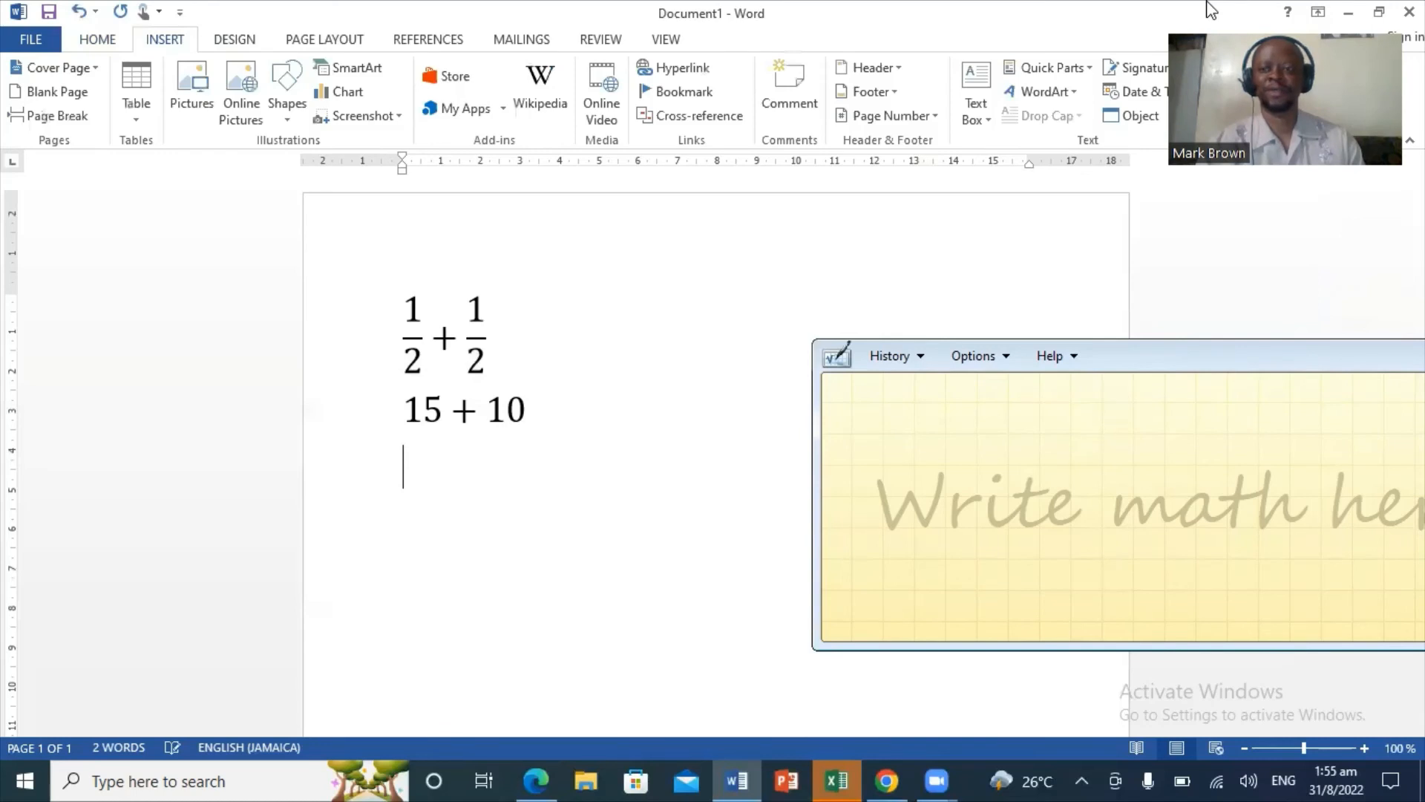
pyautogui.moveTo(1212, 9); pyautogui.dragTo(1228, 159)
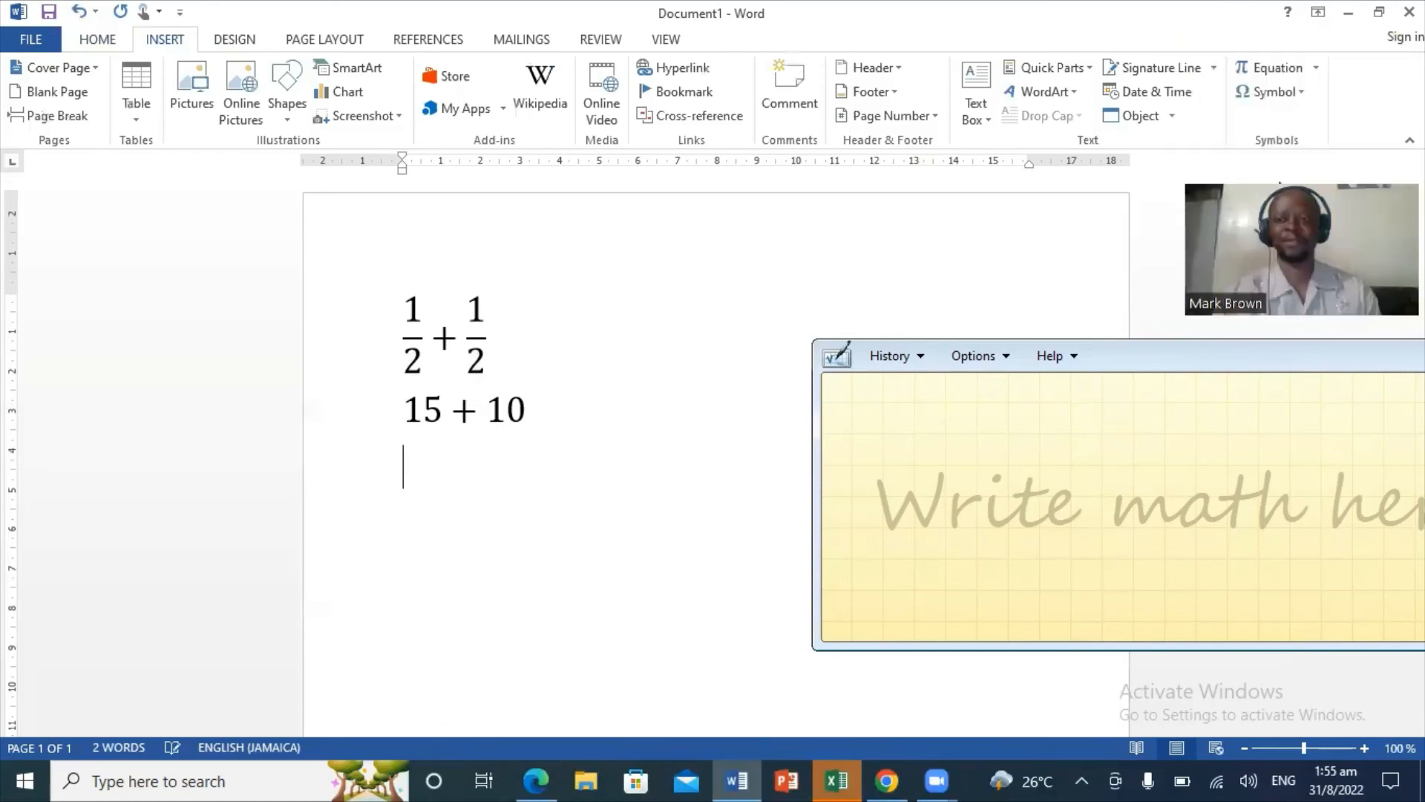
pyautogui.click(1308, 65)
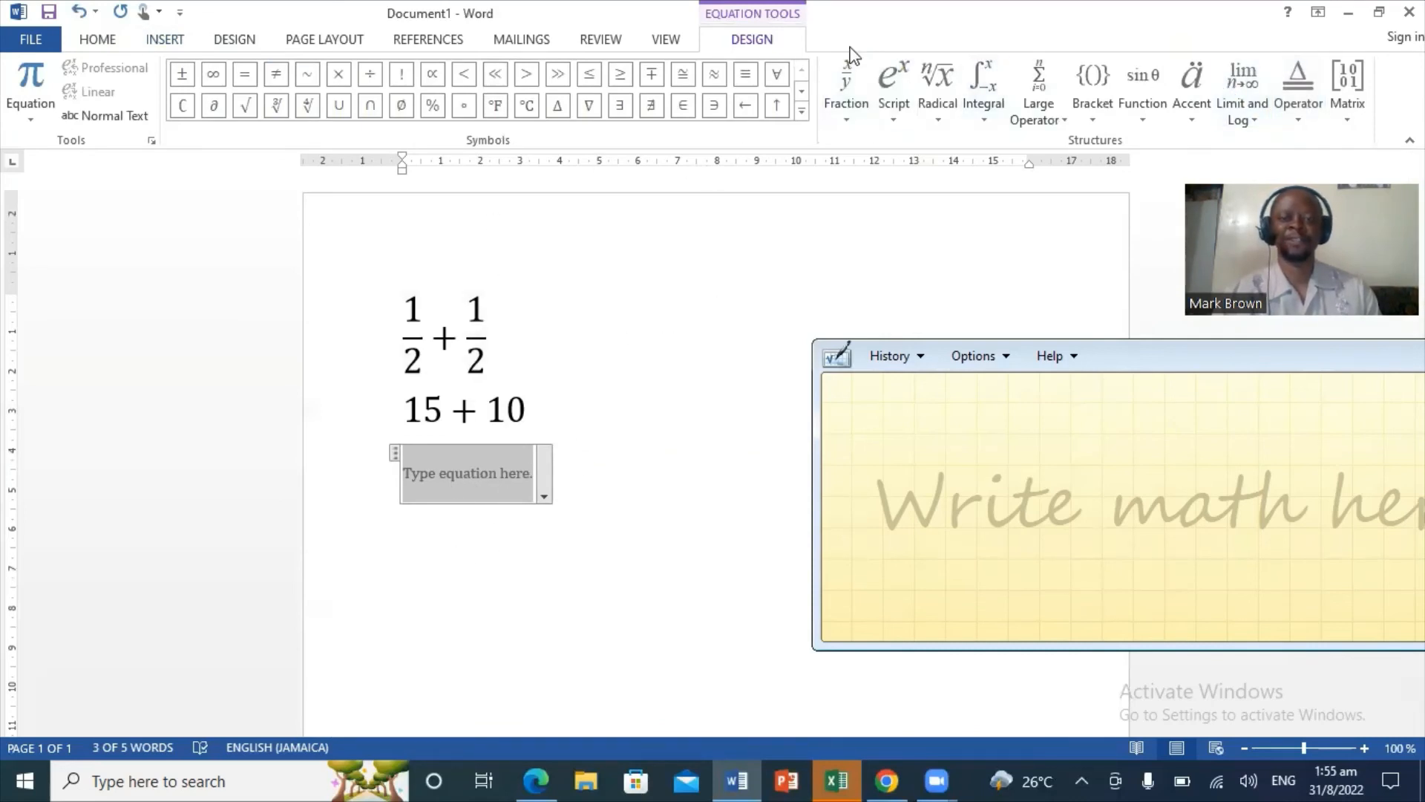
pyautogui.click(845, 119)
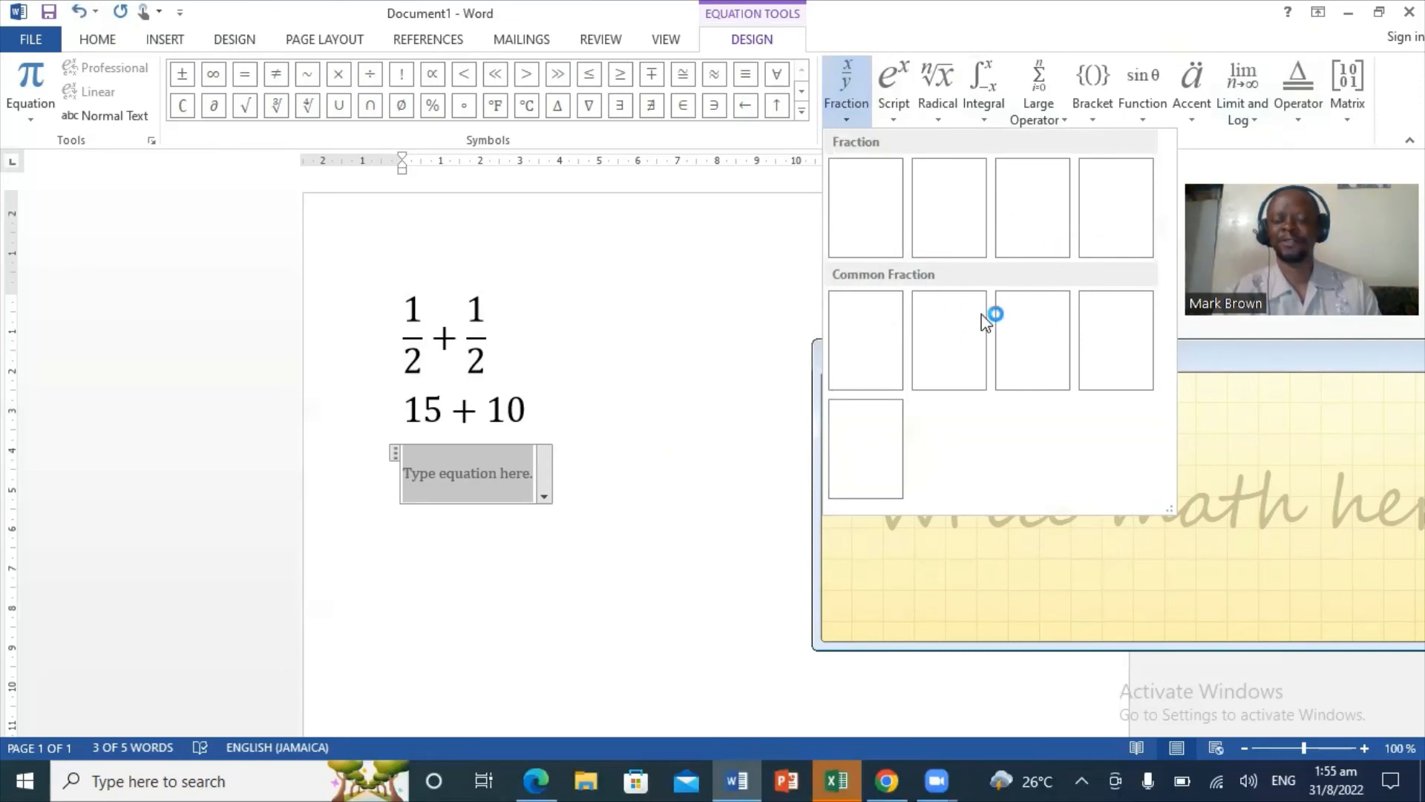
pyautogui.click(865, 207)
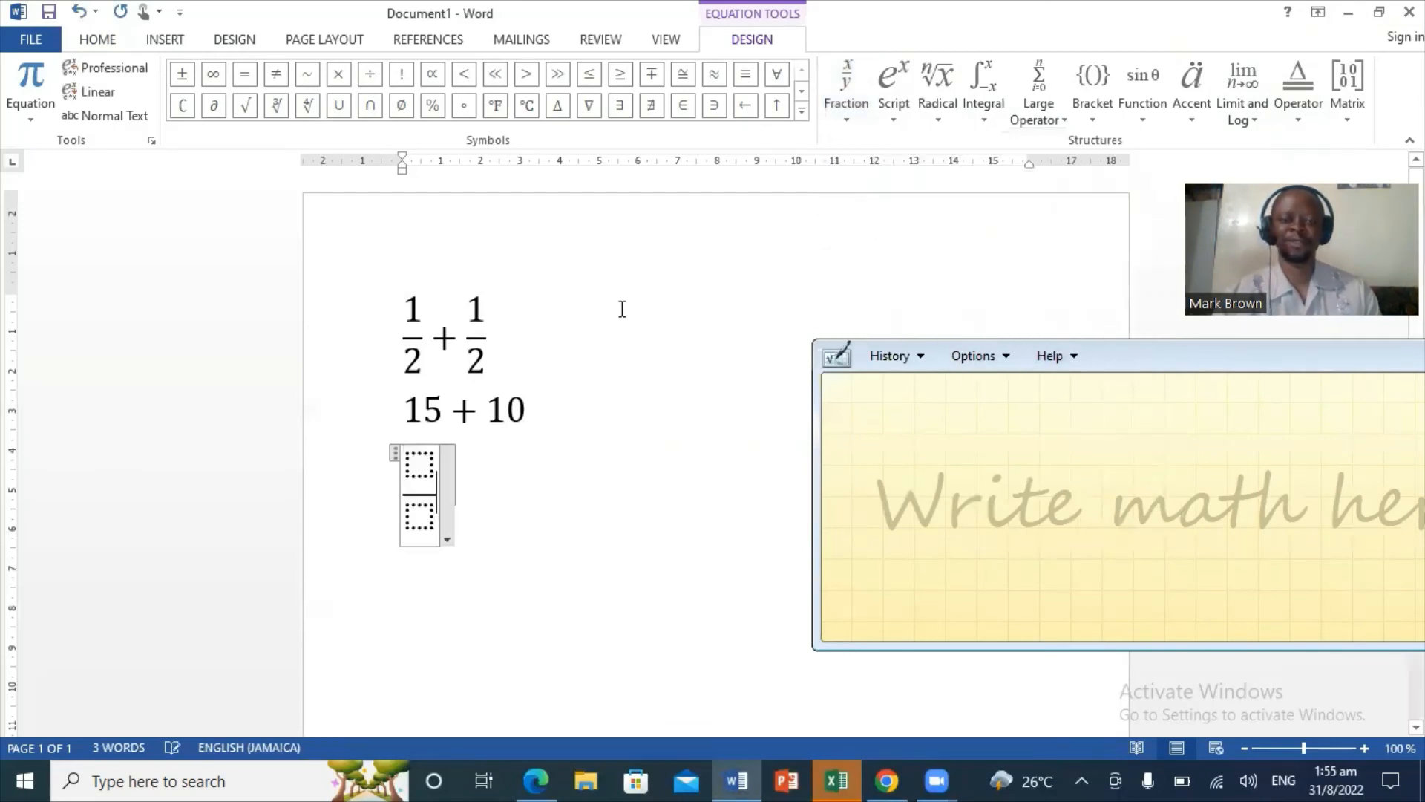
# - Fill the stacked fraction with numerator 1 and denominator 2, and leave the equation
pyautogui.click(418, 466)
pyautogui.write('1')
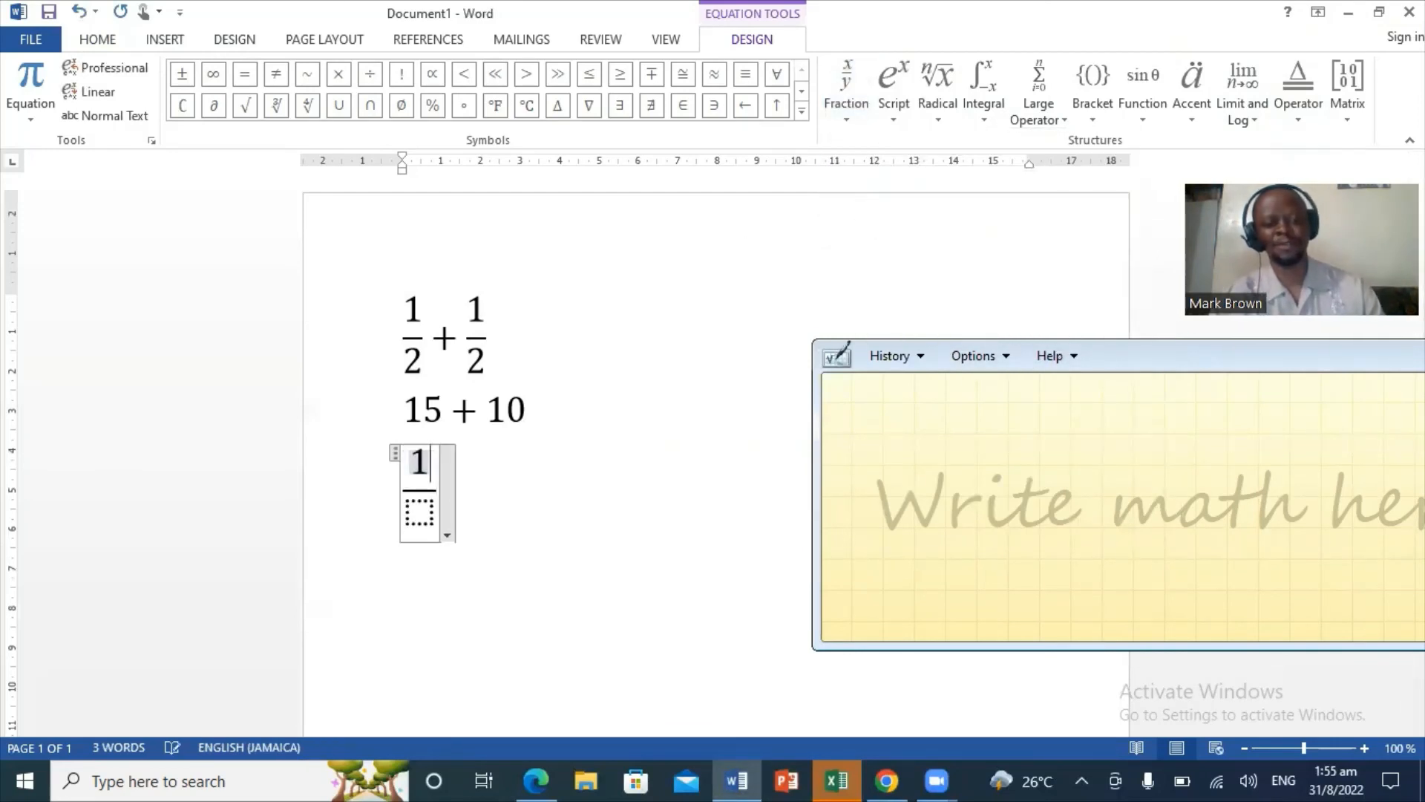
pyautogui.click(411, 511)
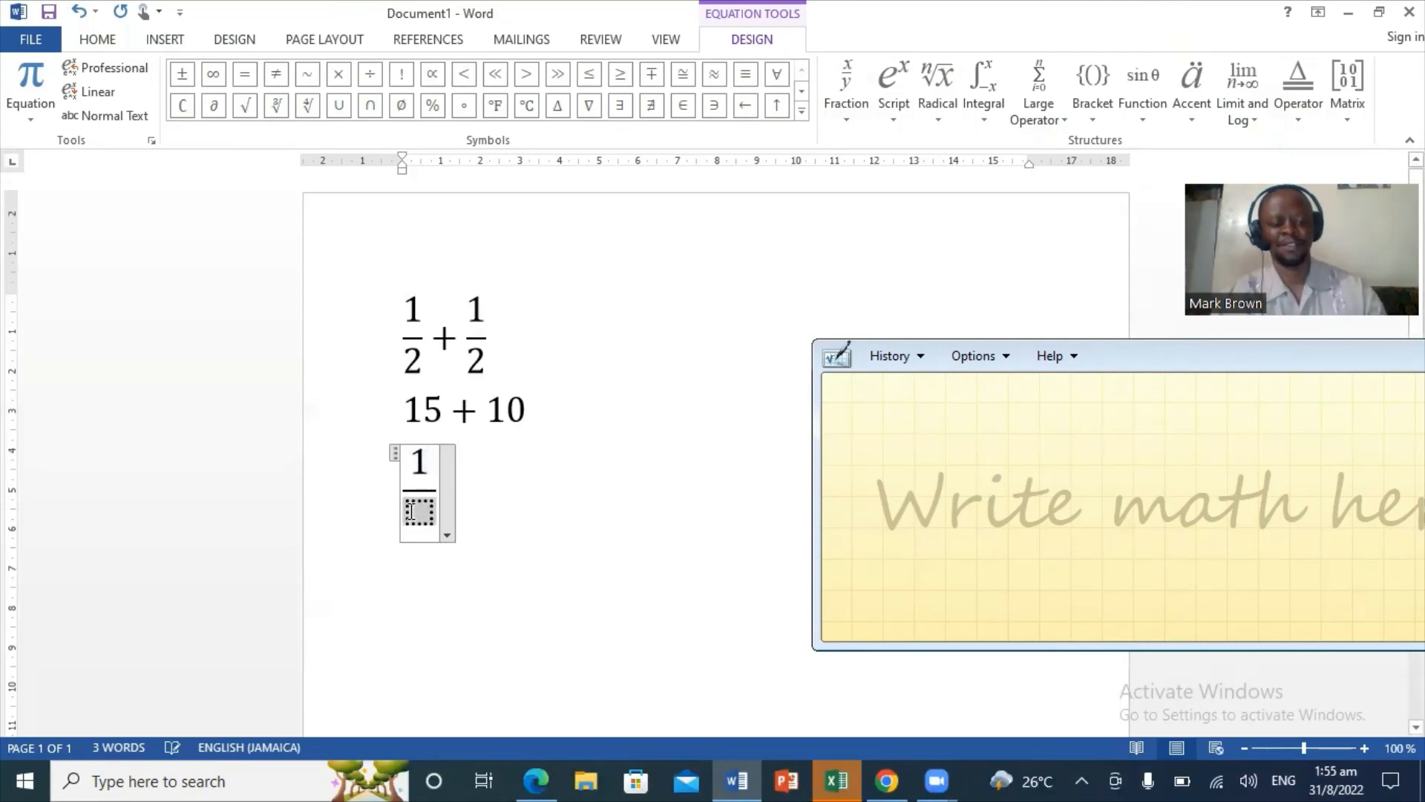
pyautogui.write('2')
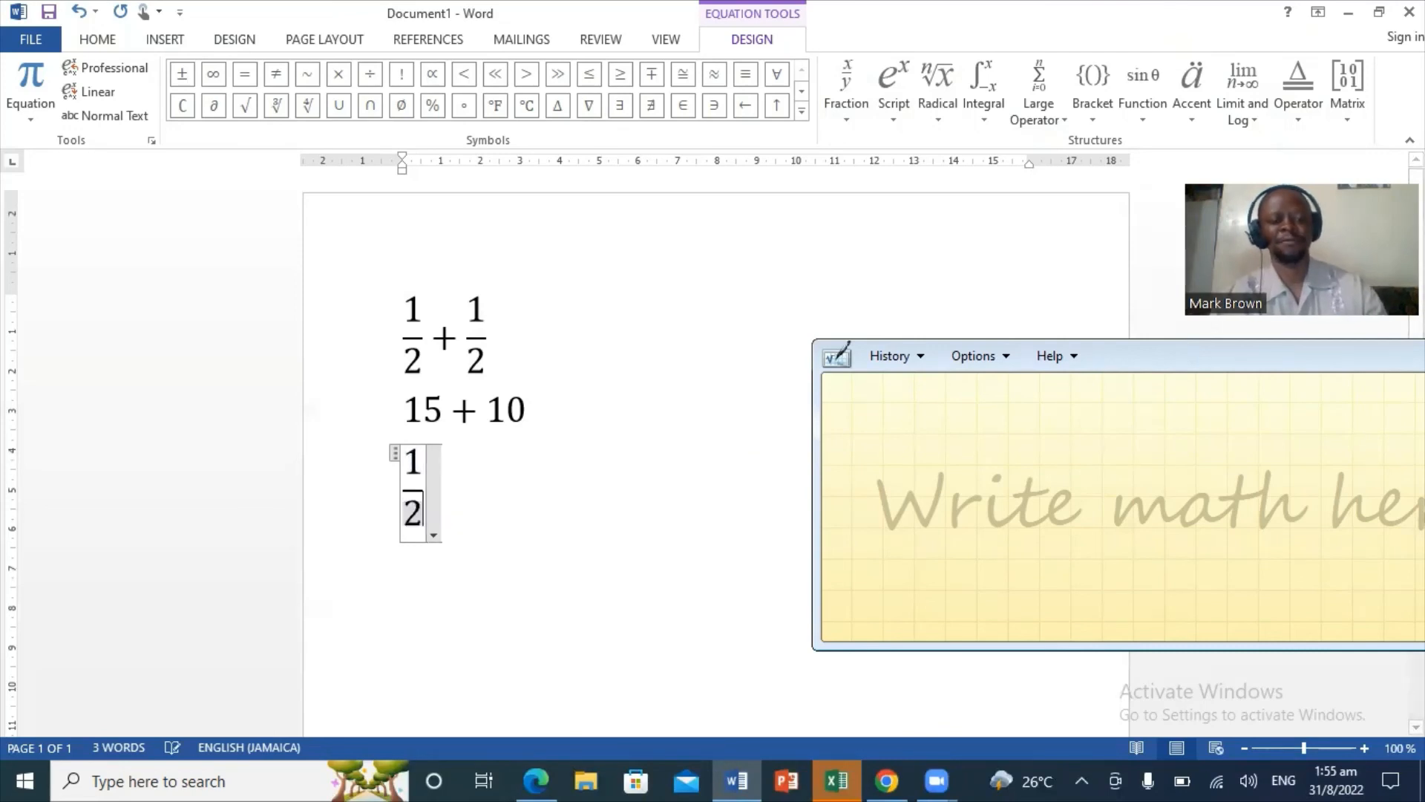
pyautogui.click(583, 472)
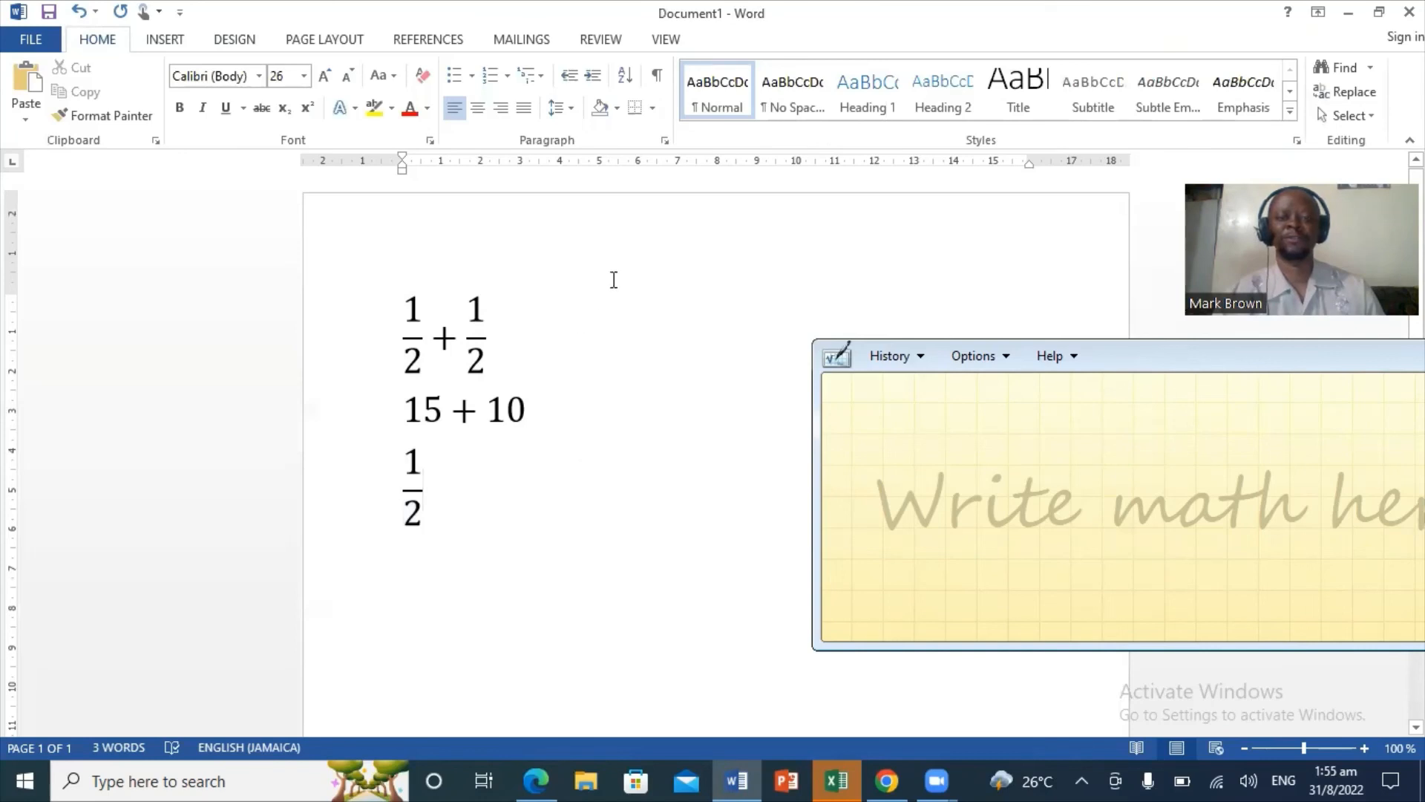